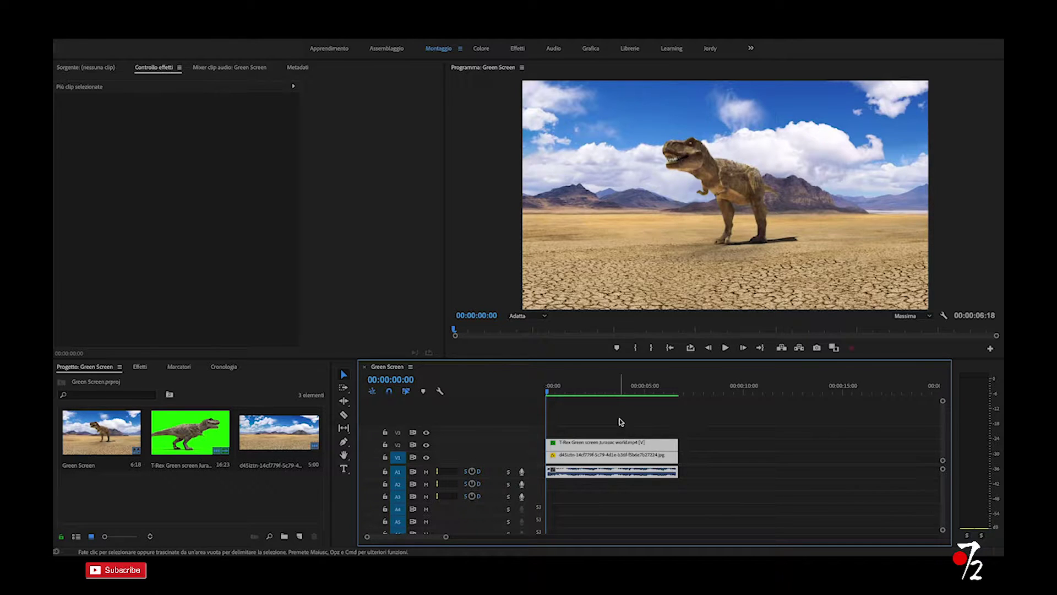
# Replay the finished composite, then create Sequenza 02 with the AVCHD 1080i25 preset.
pyautogui.press('space')
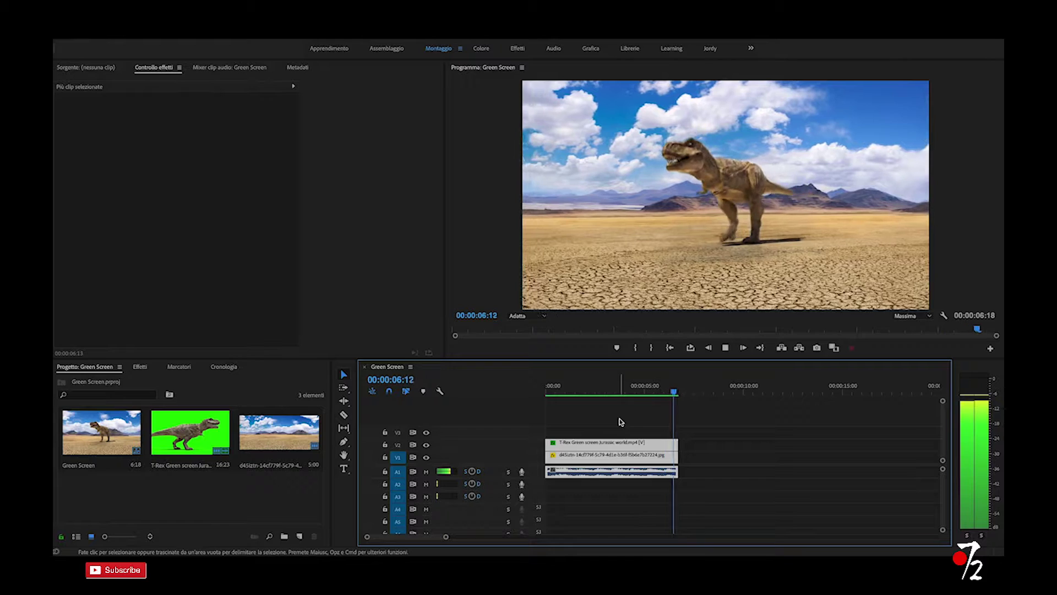
pyautogui.press('Home')
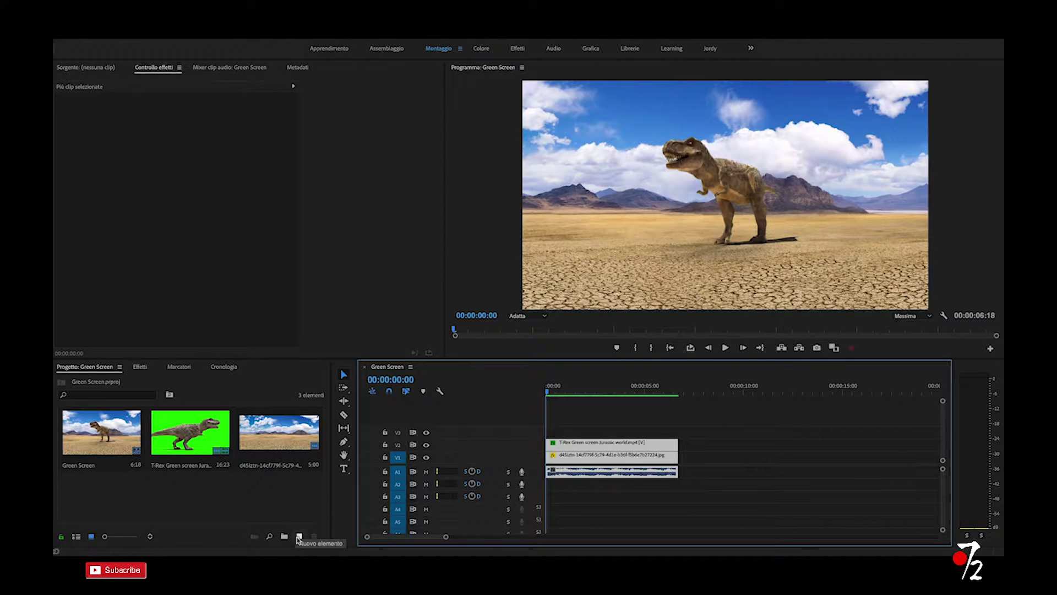
pyautogui.click(299, 536)
pyautogui.click(325, 403)
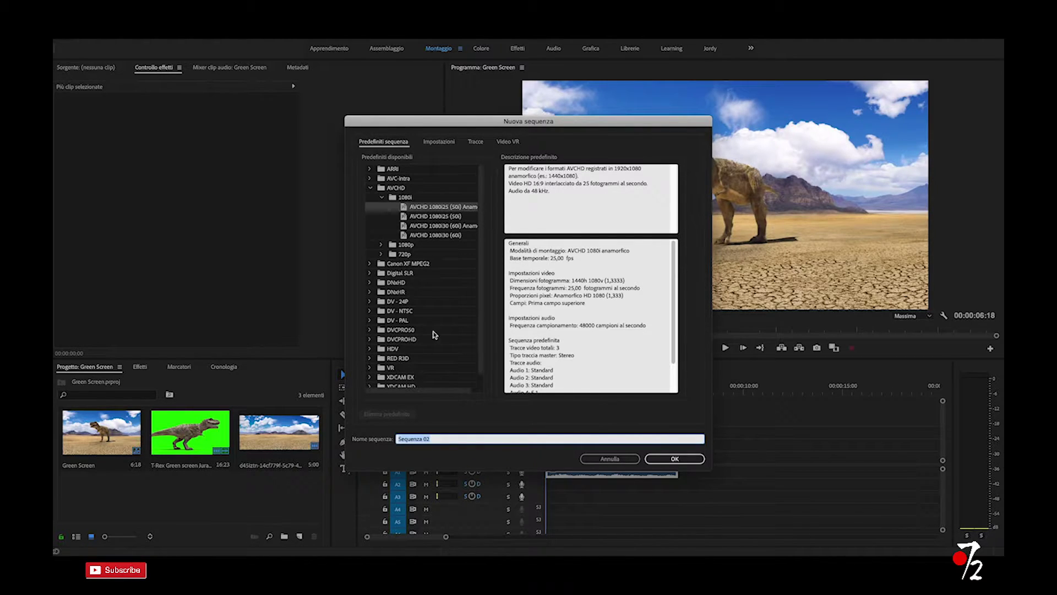
pyautogui.click(682, 459)
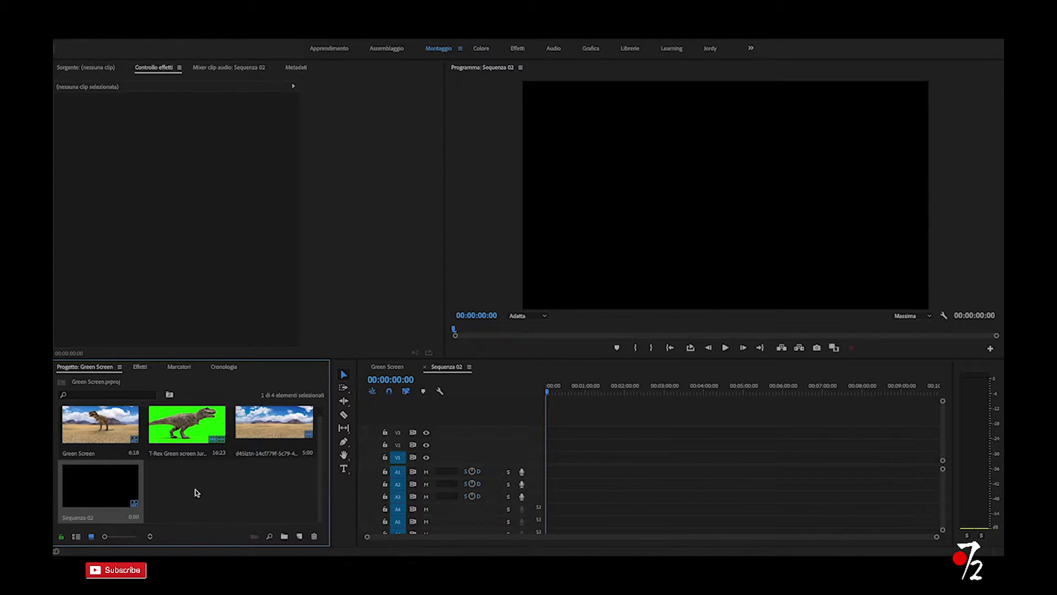
# Drop the T-Rex green-screen clip onto V1 and change the sequence settings to match it.
pyautogui.moveTo(180, 439); pyautogui.dragTo(551, 475)
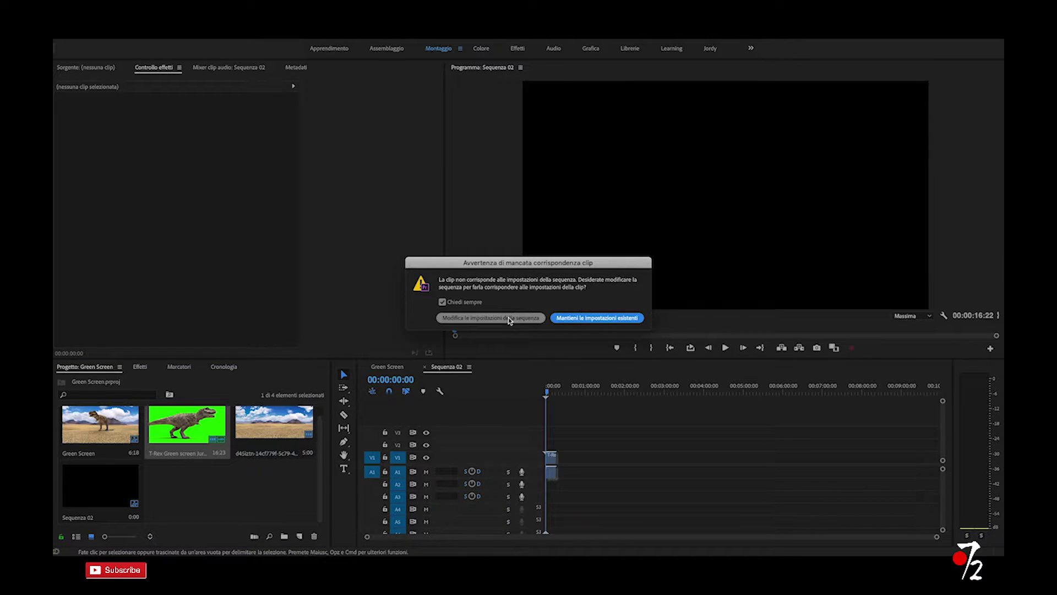
pyautogui.click(509, 319)
pyautogui.moveTo(547, 390); pyautogui.dragTo(555, 395)
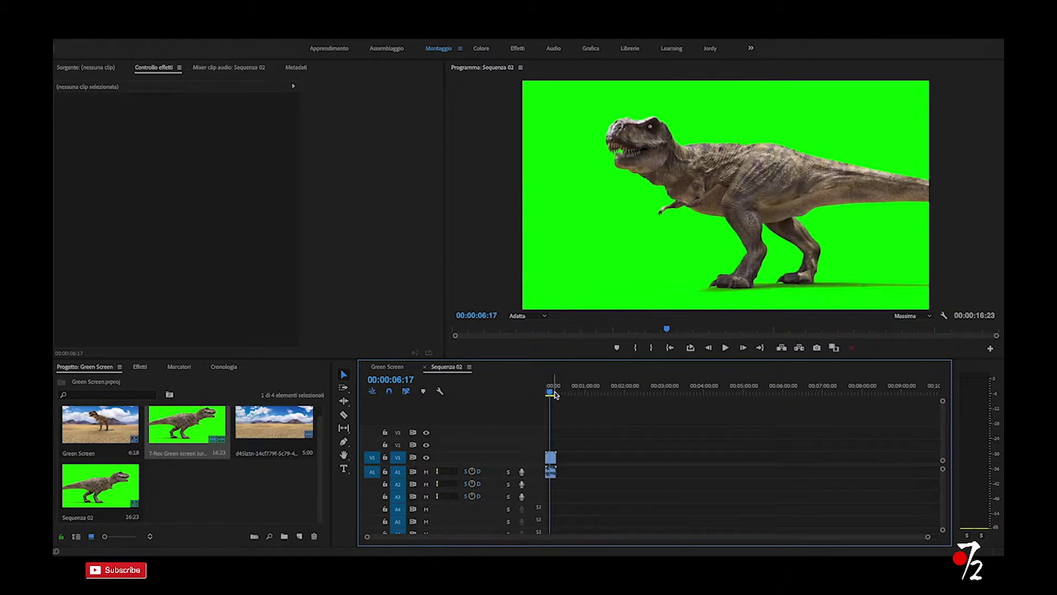
# Razor-cut the T-Rex clip at 6:14 and delete the trailing part.
pyautogui.press('Right')
pyautogui.press('Right')
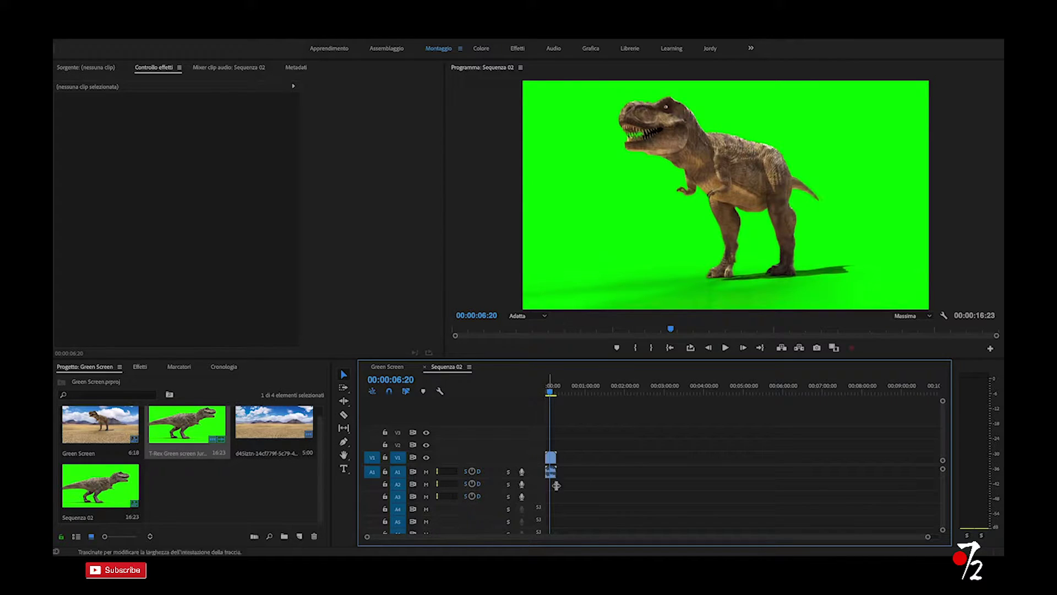
pyautogui.moveTo(928, 537); pyautogui.dragTo(733, 545)
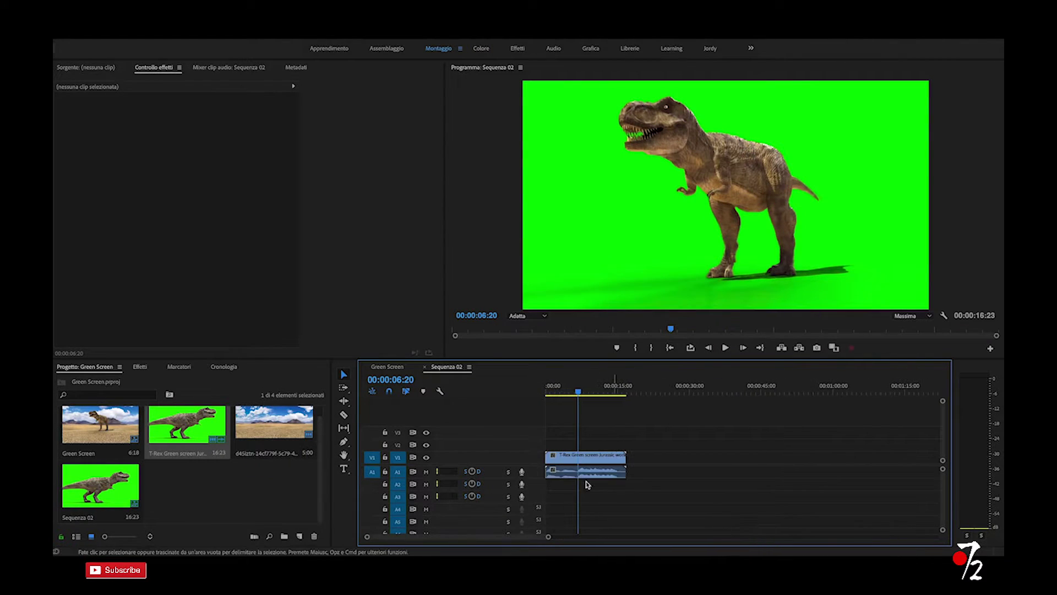
pyautogui.moveTo(546, 456)
pyautogui.mouseDown()
pyautogui.moveTo(579, 455)
pyautogui.moveTo(569, 456)
pyautogui.mouseUp()
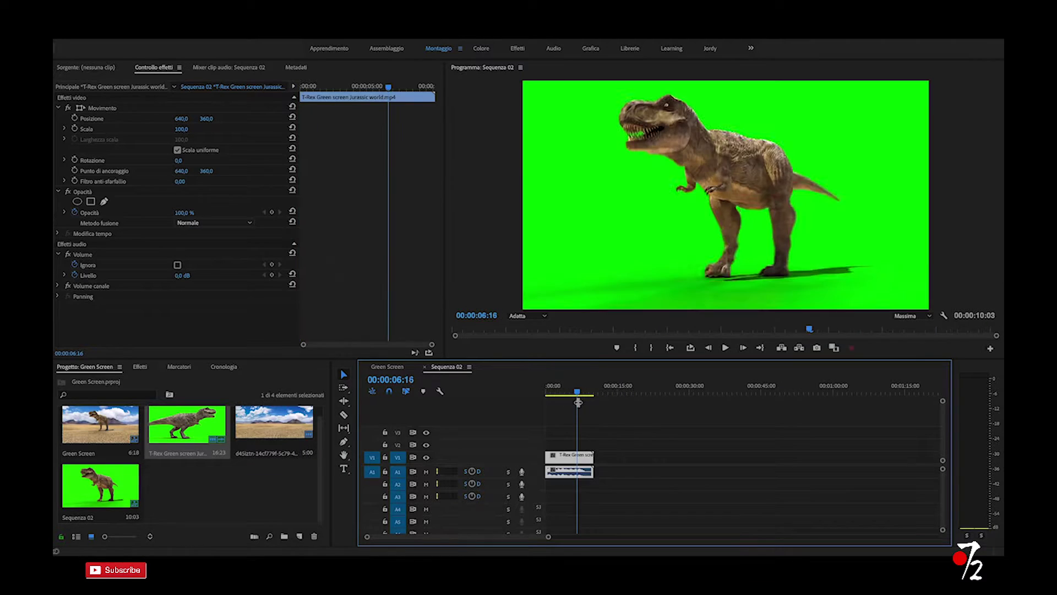
pyautogui.click(344, 414)
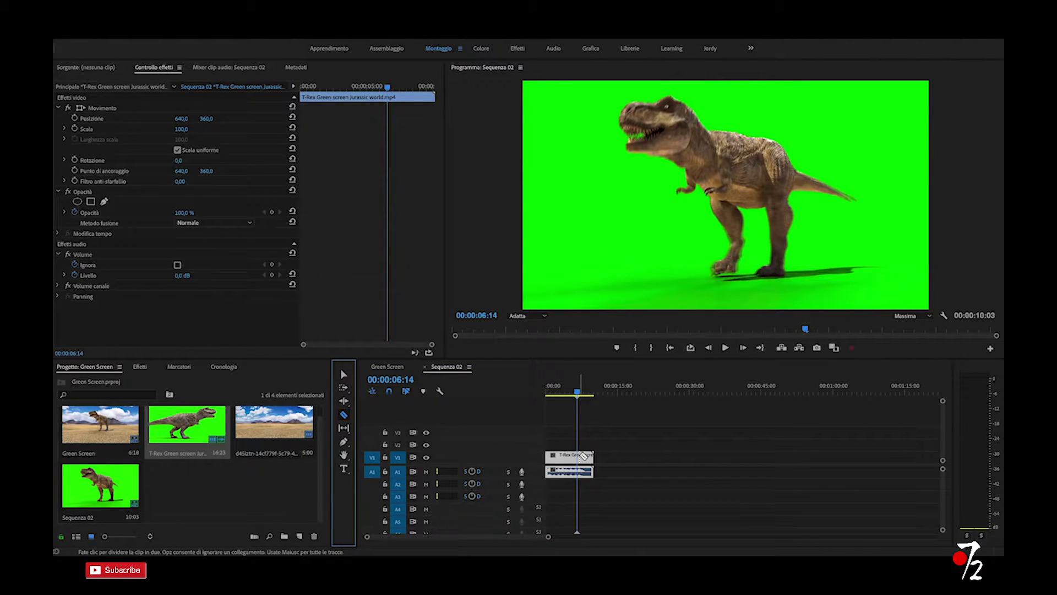
pyautogui.click(582, 456)
pyautogui.click(344, 374)
pyautogui.click(587, 456)
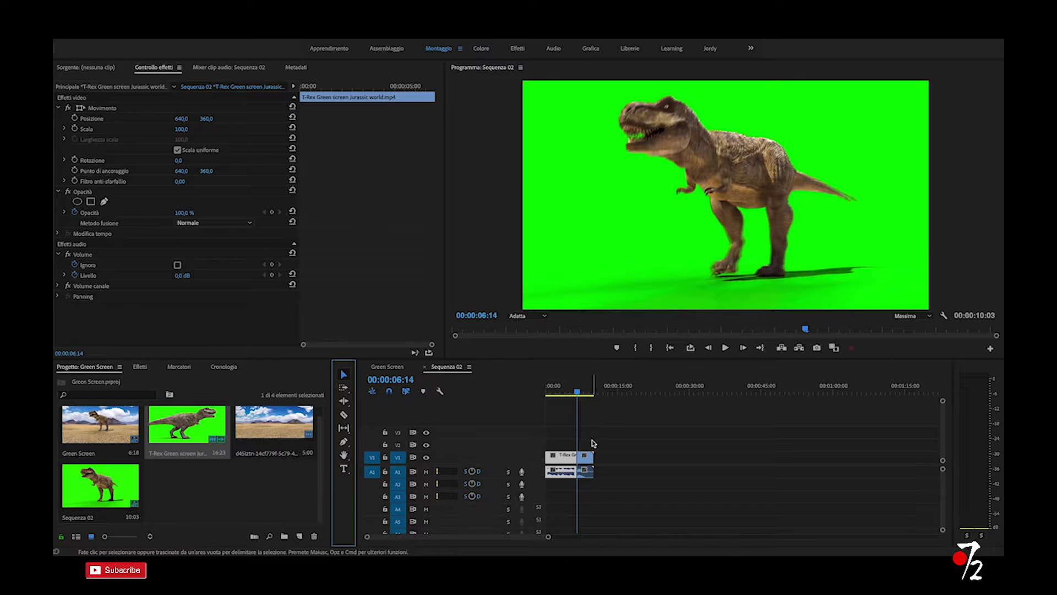
pyautogui.click(589, 456)
pyautogui.press('Delete')
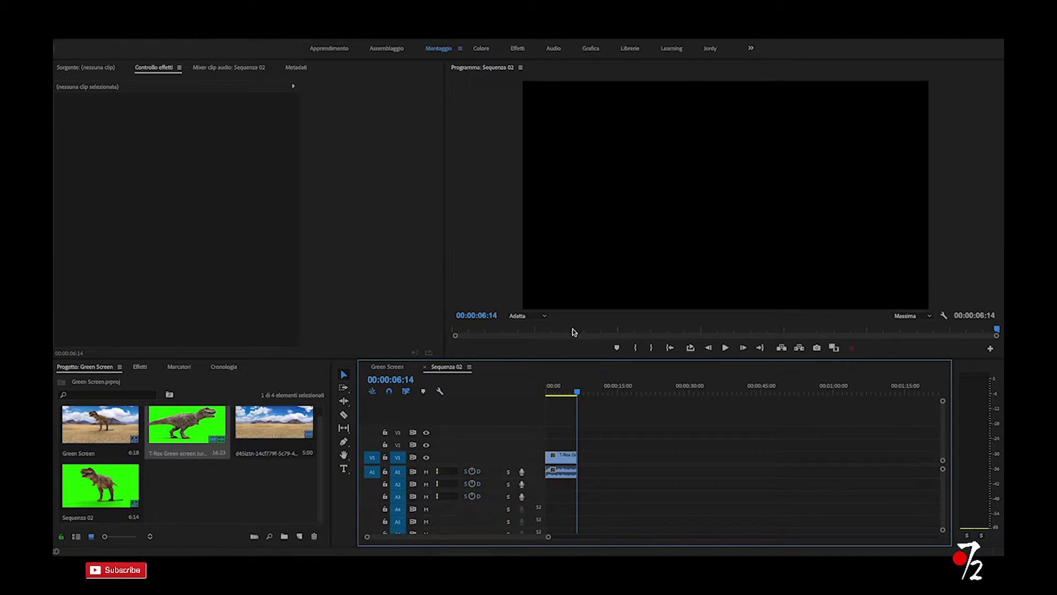
# Play the trimmed sequence from the start to review it.
pyautogui.moveTo(579, 388); pyautogui.dragTo(530, 404)
pyautogui.press('space')
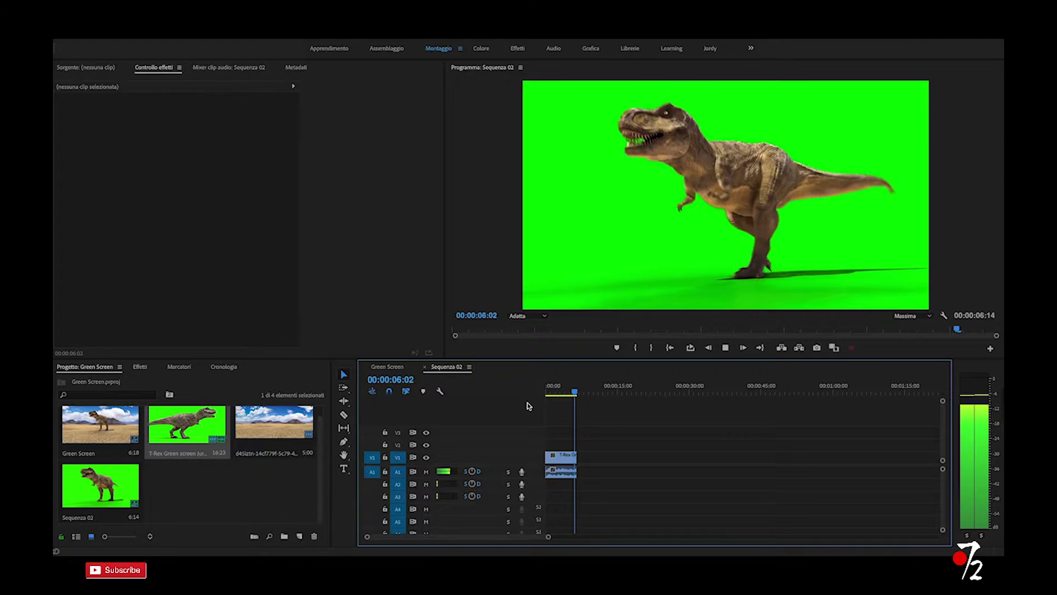
pyautogui.click(545, 392)
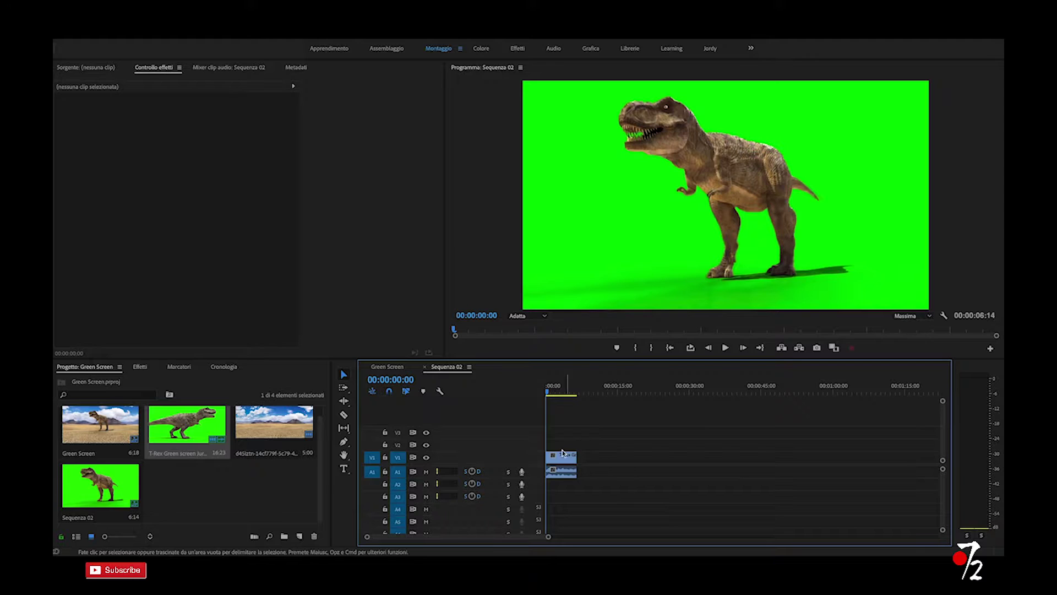
# Move the T-Rex clip to V2 and apply the Ultra key effect, found by searching 'ultr'.
pyautogui.moveTo(563, 456); pyautogui.dragTo(561, 444)
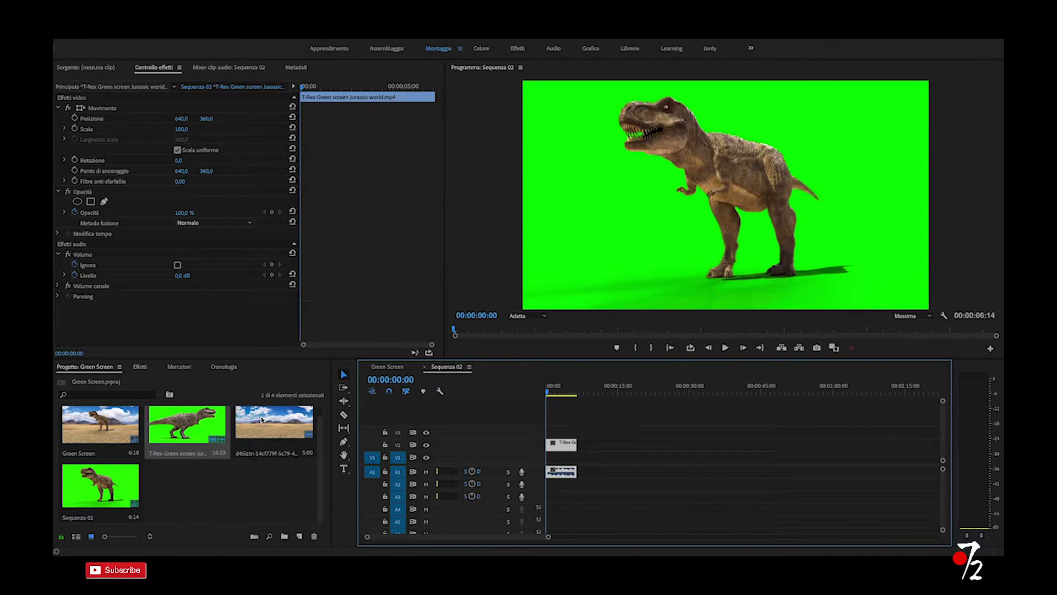
pyautogui.click(140, 368)
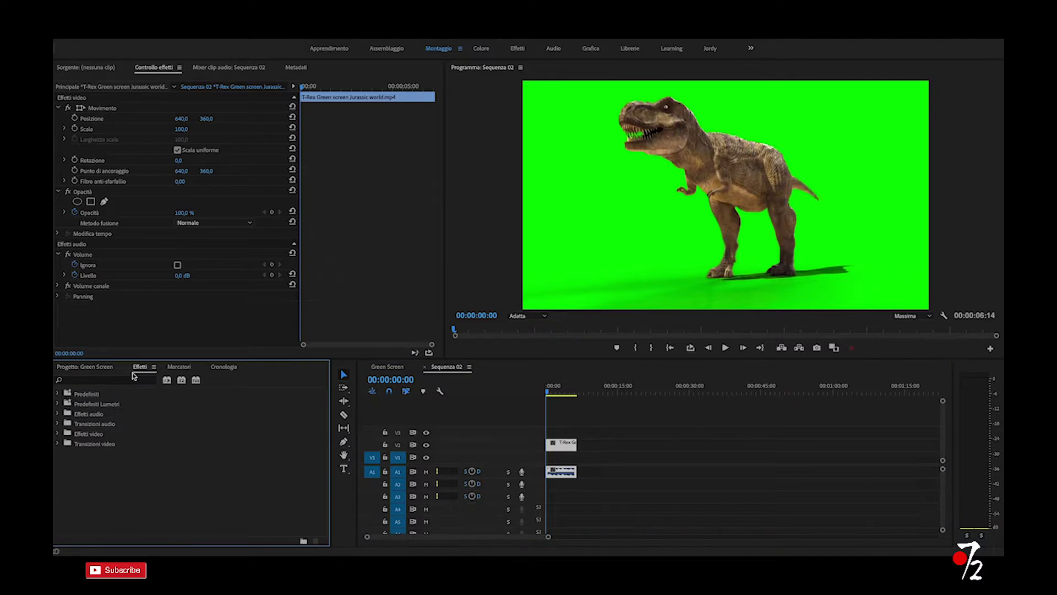
pyautogui.click(99, 380)
pyautogui.write('ult')
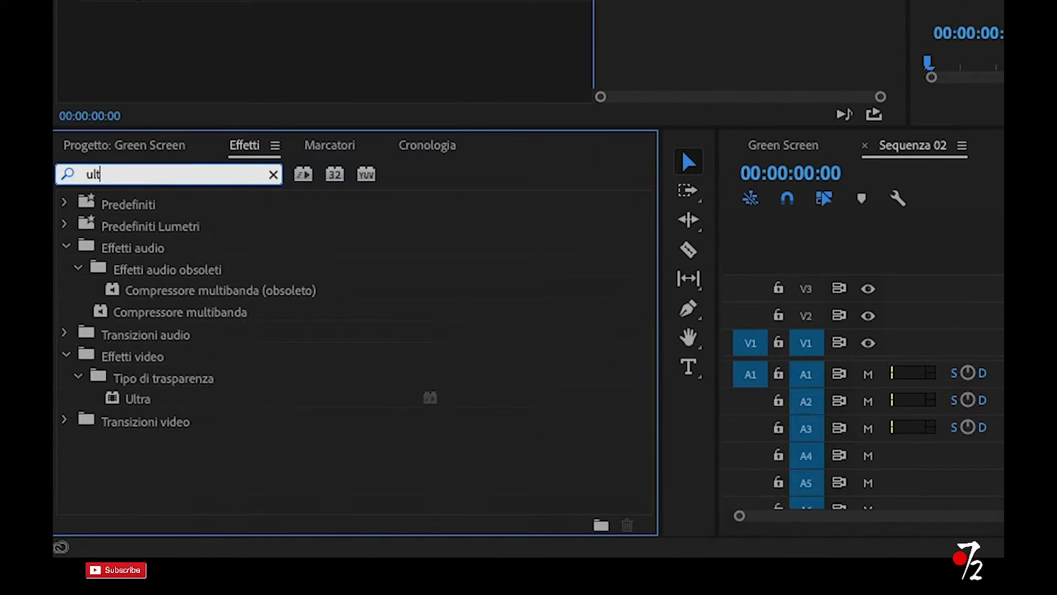
pyautogui.write('ra')
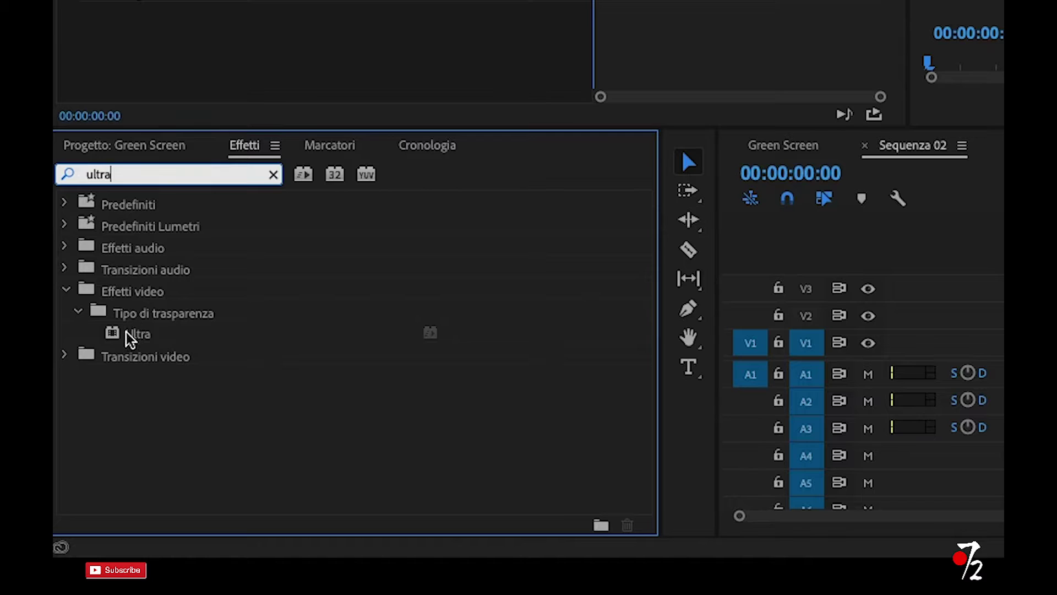
pyautogui.moveTo(132, 334)
pyautogui.mouseDown()
pyautogui.moveTo(311, 452)
pyautogui.moveTo(561, 445)
pyautogui.mouseUp()
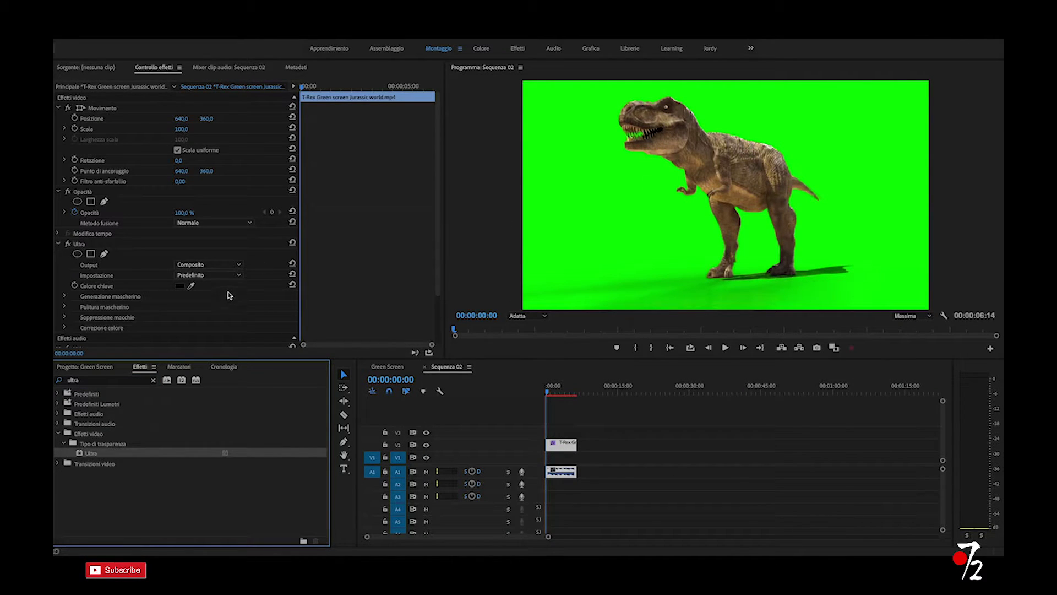
pyautogui.scroll(-1, 225, 243)
pyautogui.scroll(-1, 225, 243)
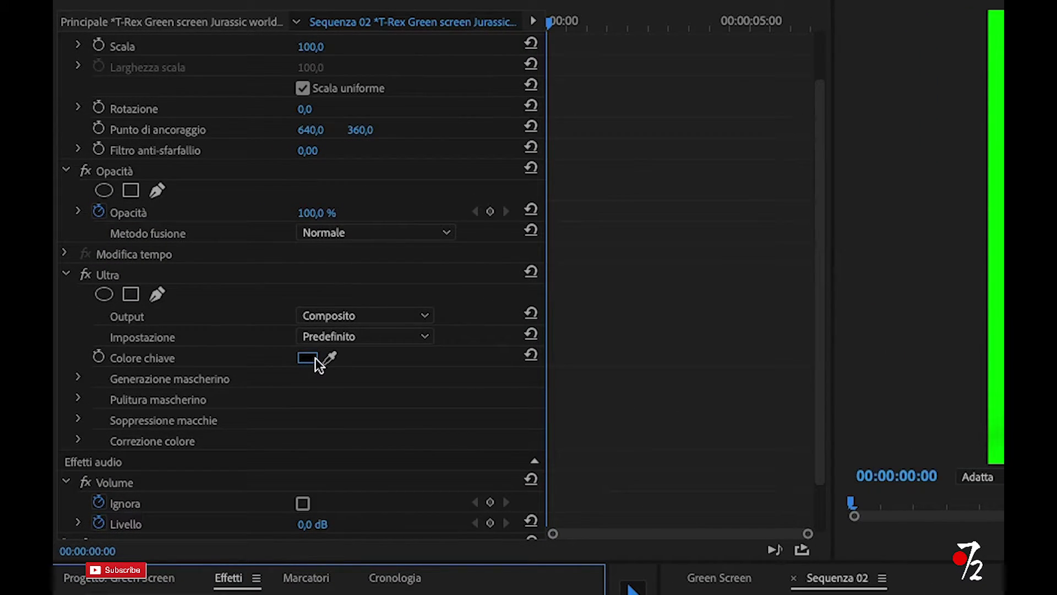
# Sample the green background with the Ultra key's Colore chiave eyedropper to key it out.
pyautogui.click(330, 358)
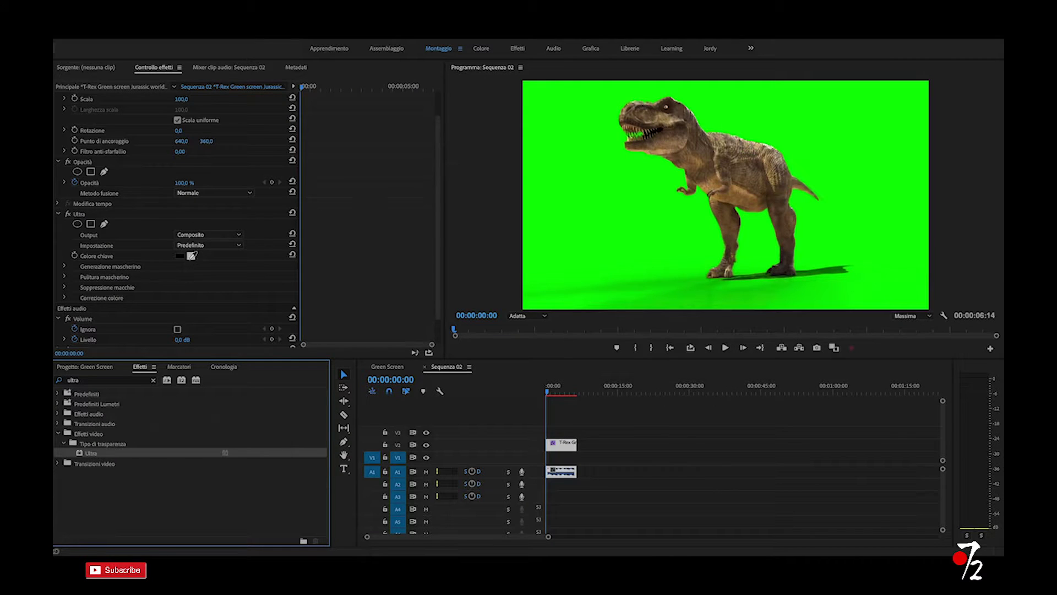
pyautogui.click(190, 259)
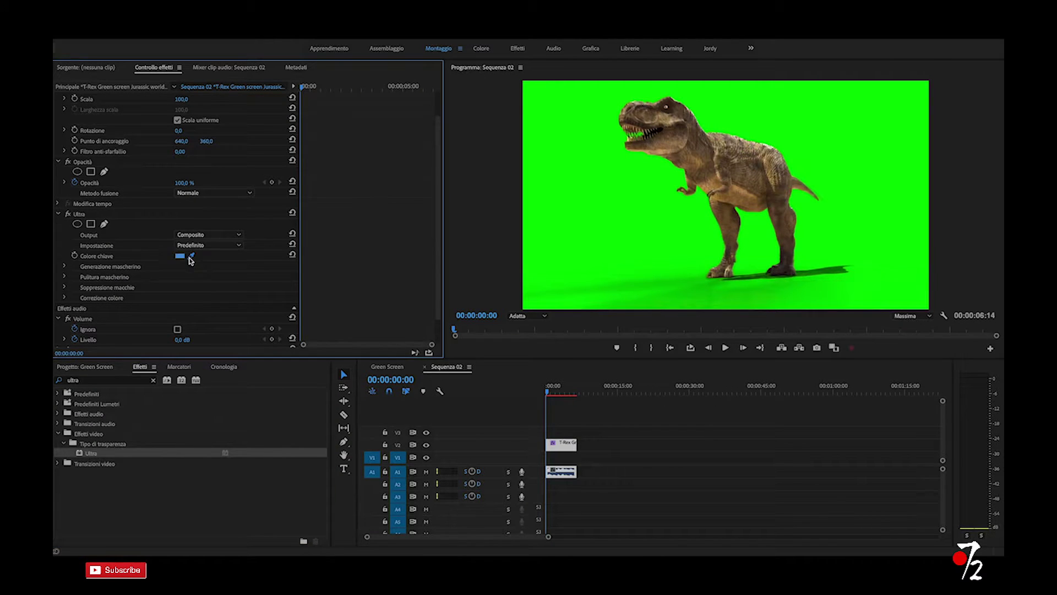
pyautogui.click(581, 258)
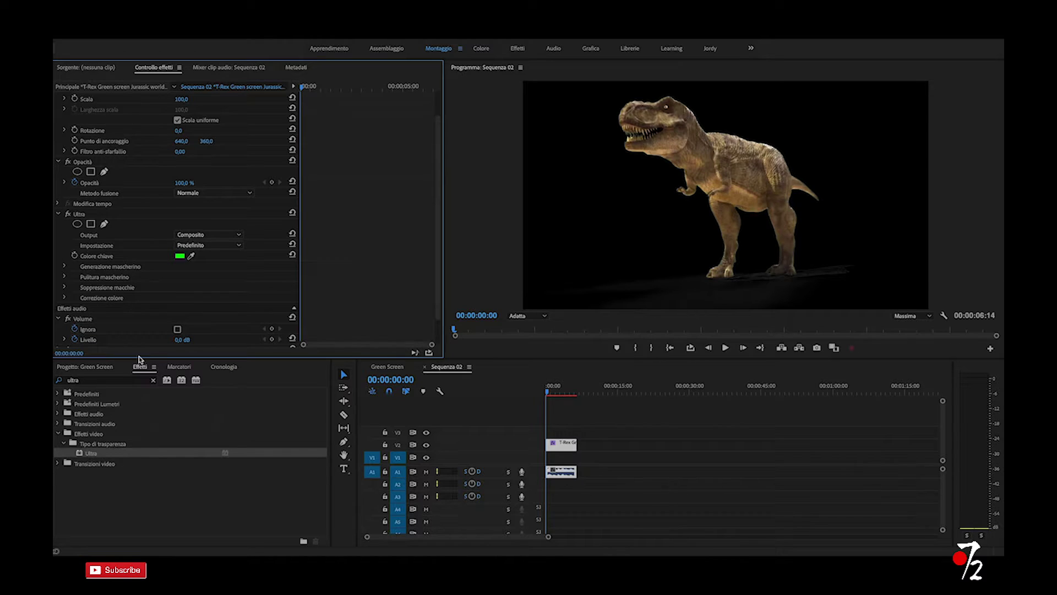
pyautogui.click(85, 367)
pyautogui.moveTo(274, 424); pyautogui.dragTo(575, 457)
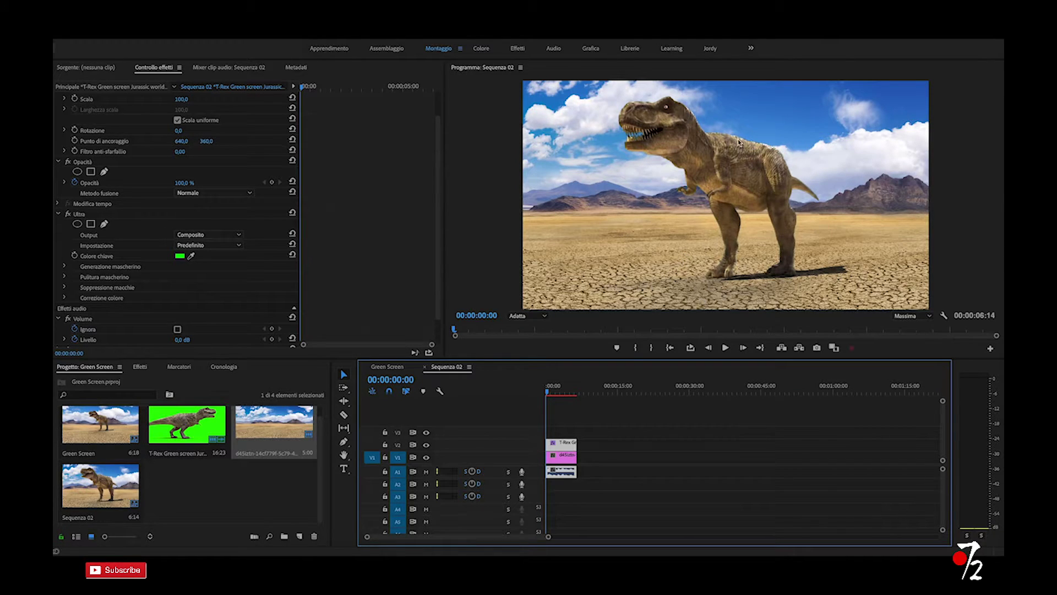
pyautogui.press('space')
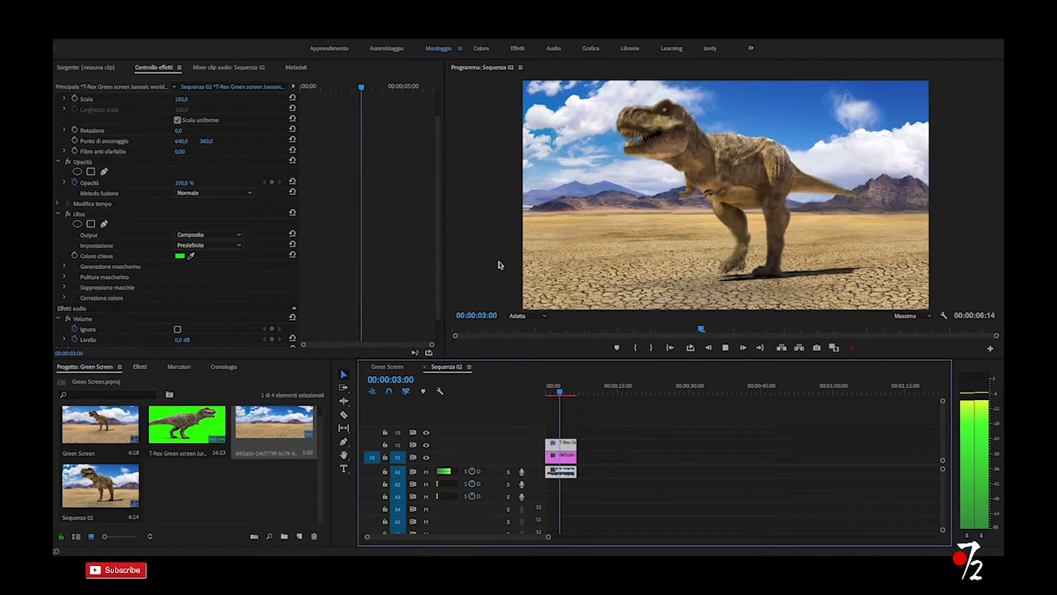
pyautogui.press('space')
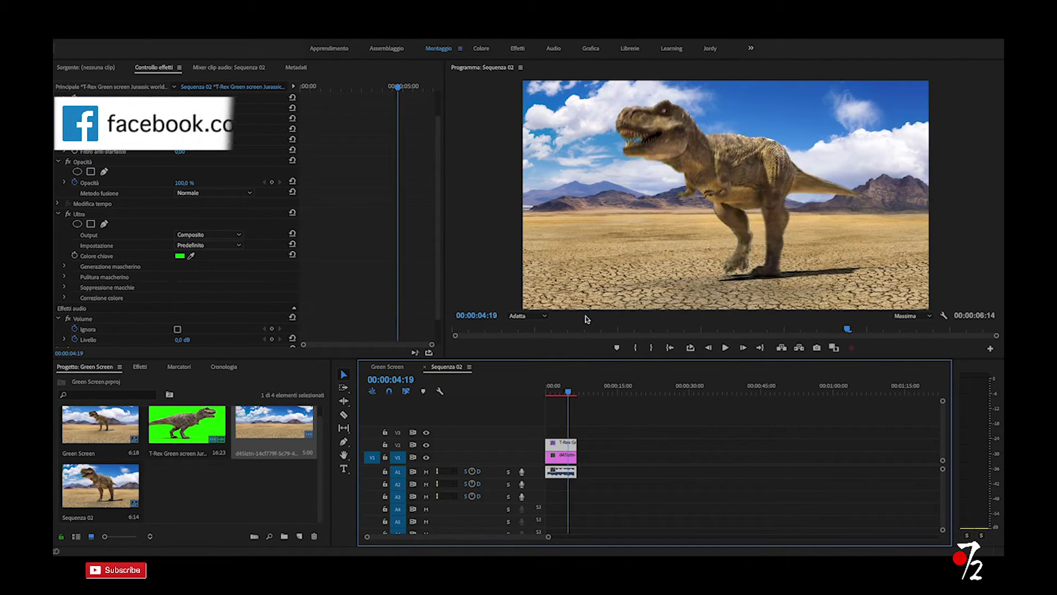
pyautogui.moveTo(568, 392); pyautogui.dragTo(540, 394)
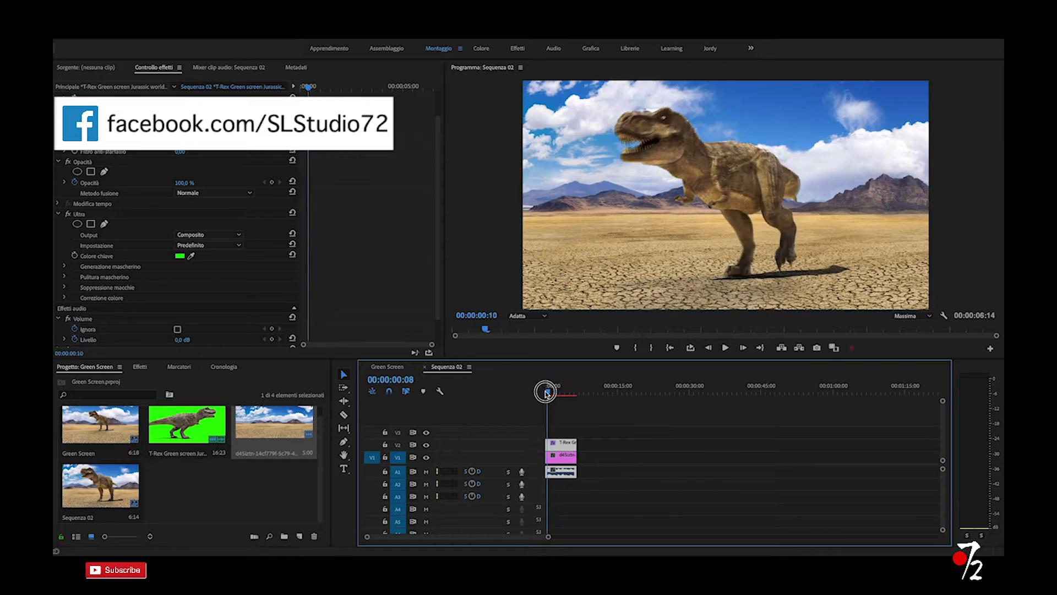
pyautogui.press('space')
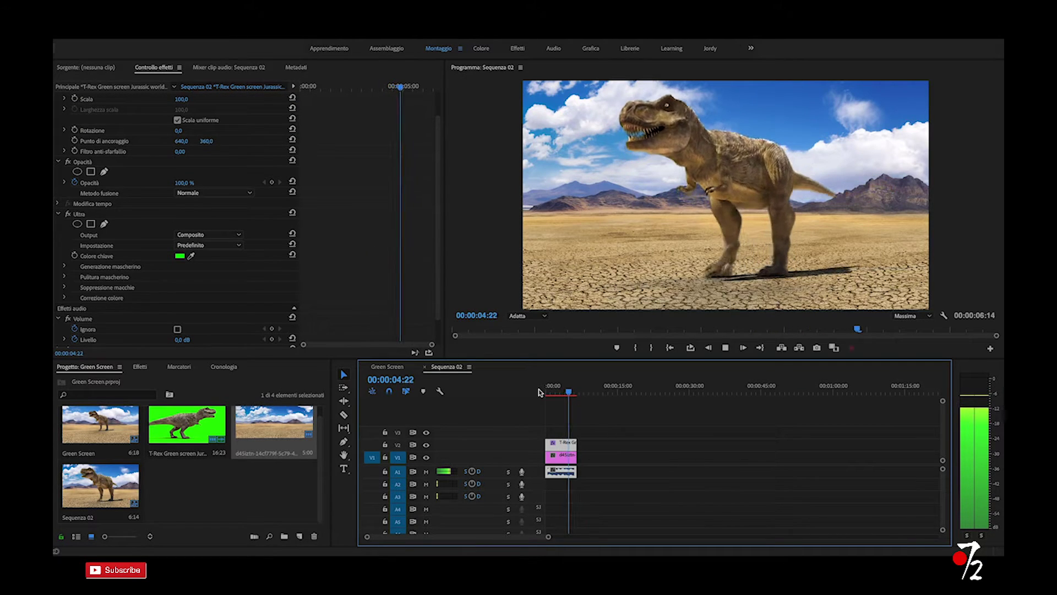
pyautogui.press('space')
pyautogui.moveTo(573, 392); pyautogui.dragTo(545, 392)
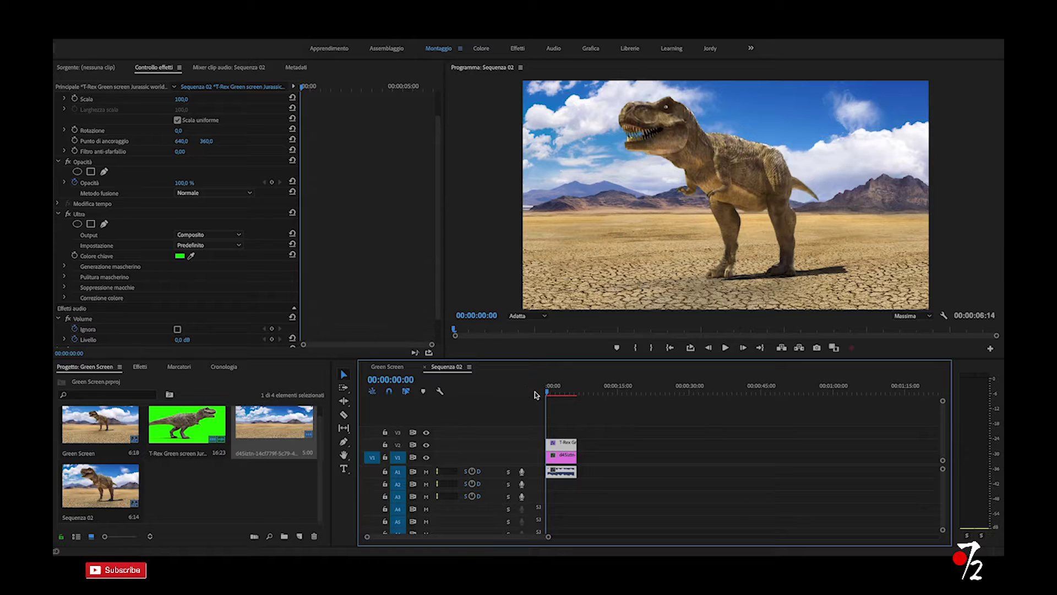
# Scale the V1 desert background to 129 and shift its Posizione X from 488 down to 87.
pyautogui.click(561, 456)
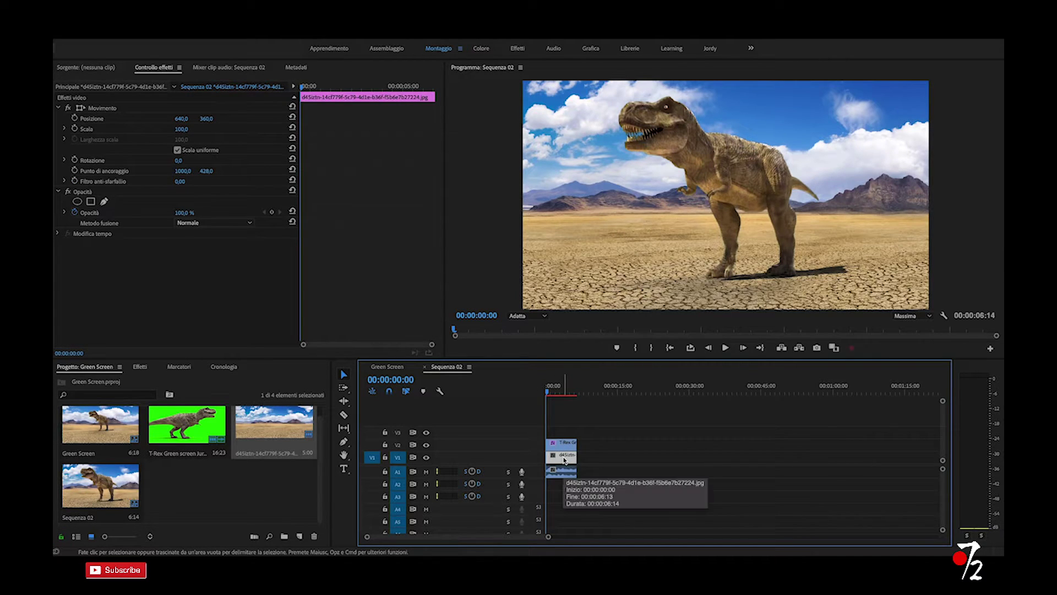
pyautogui.click(184, 132)
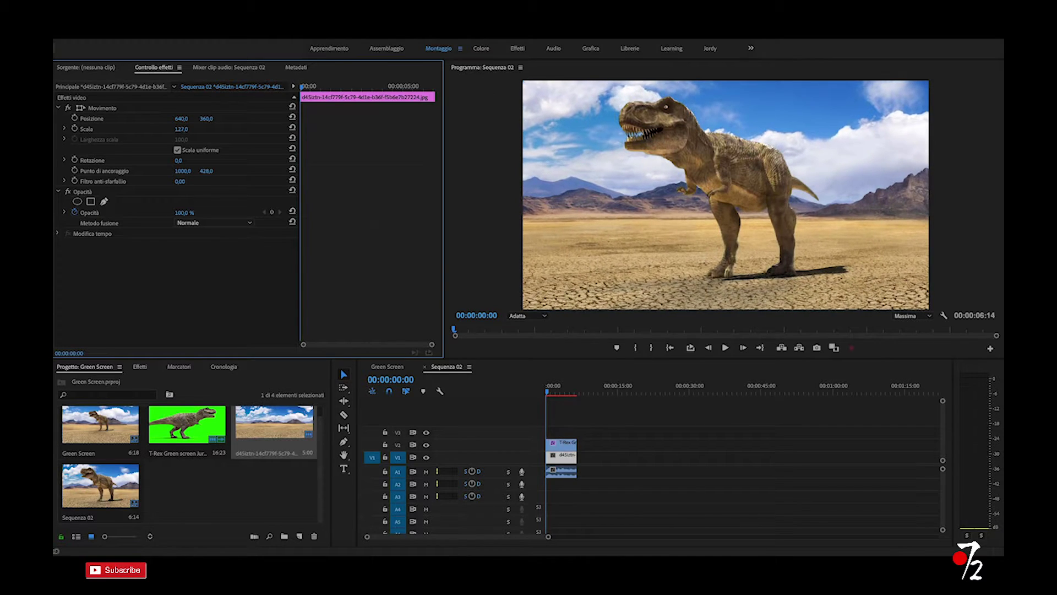
pyautogui.moveTo(181, 129); pyautogui.dragTo(426, 253)
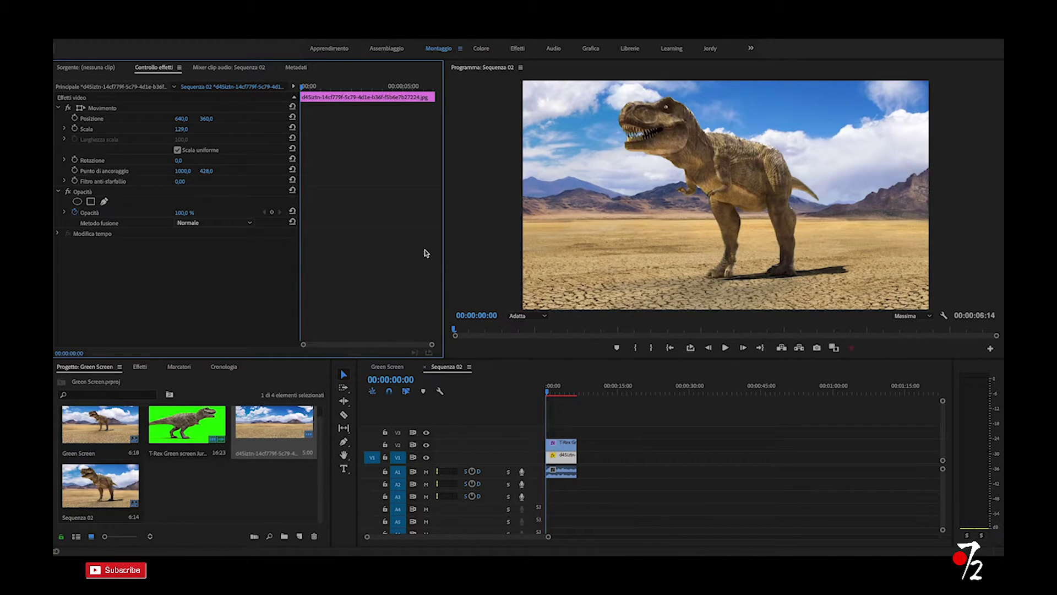
pyautogui.press('space')
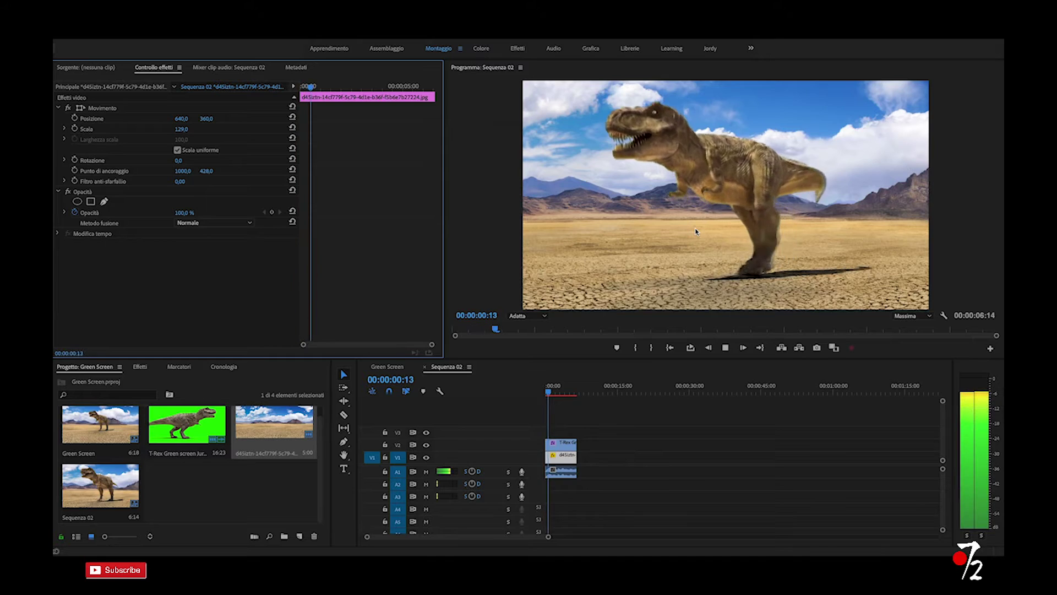
pyautogui.press('space')
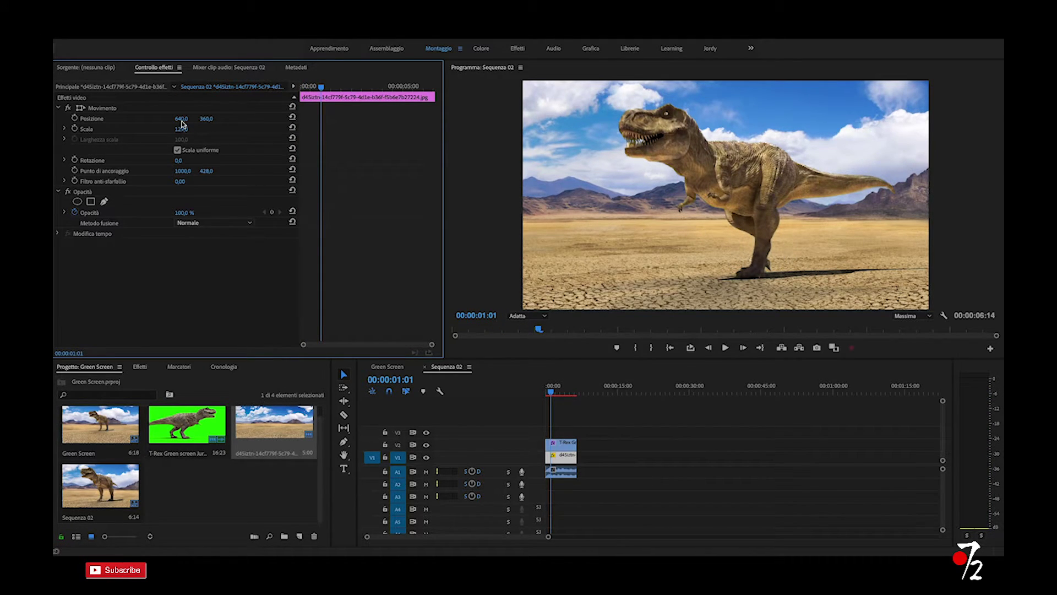
pyautogui.moveTo(180, 119); pyautogui.dragTo(97, 119)
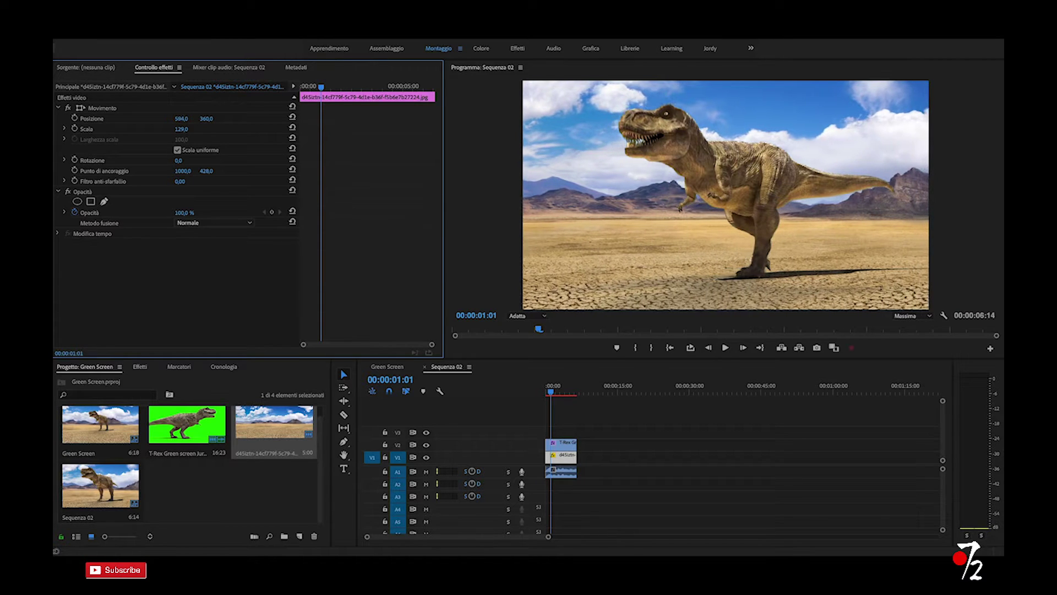
pyautogui.moveTo(180, 119); pyautogui.dragTo(97, 119)
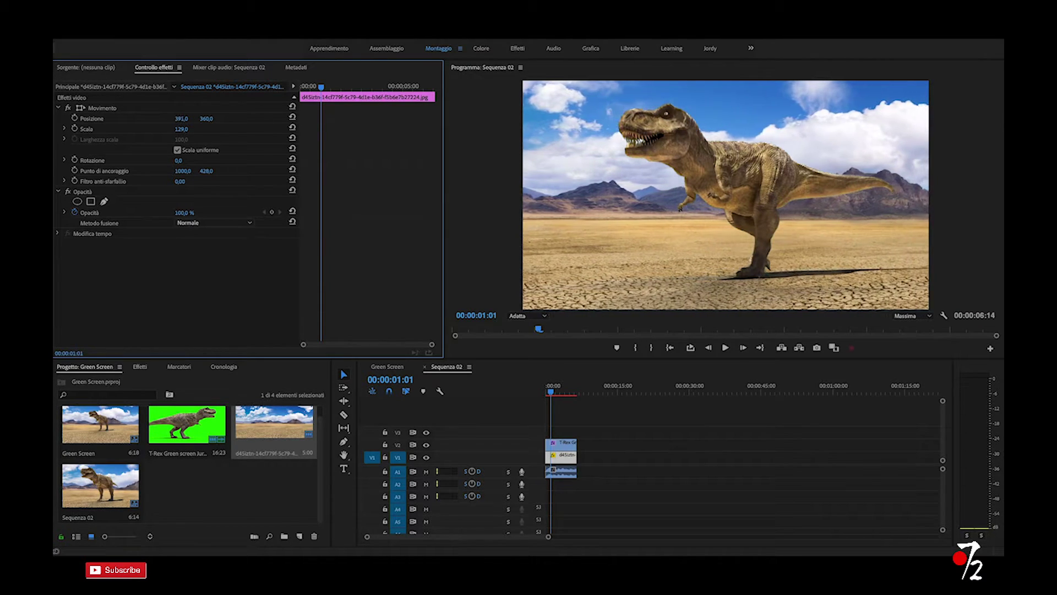
pyautogui.moveTo(181, 119); pyautogui.dragTo(97, 118)
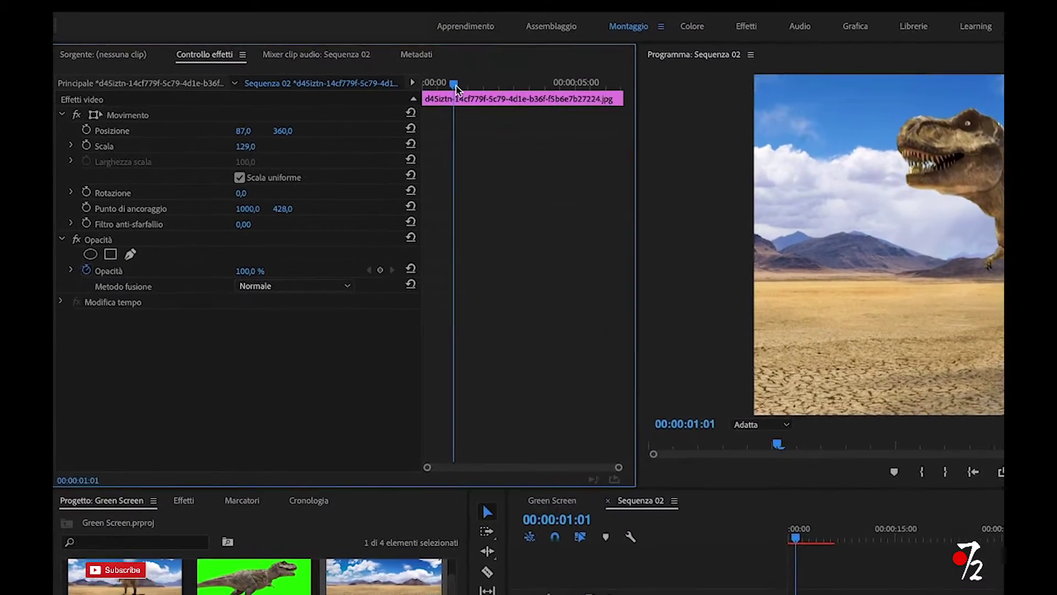
pyautogui.click(280, 89)
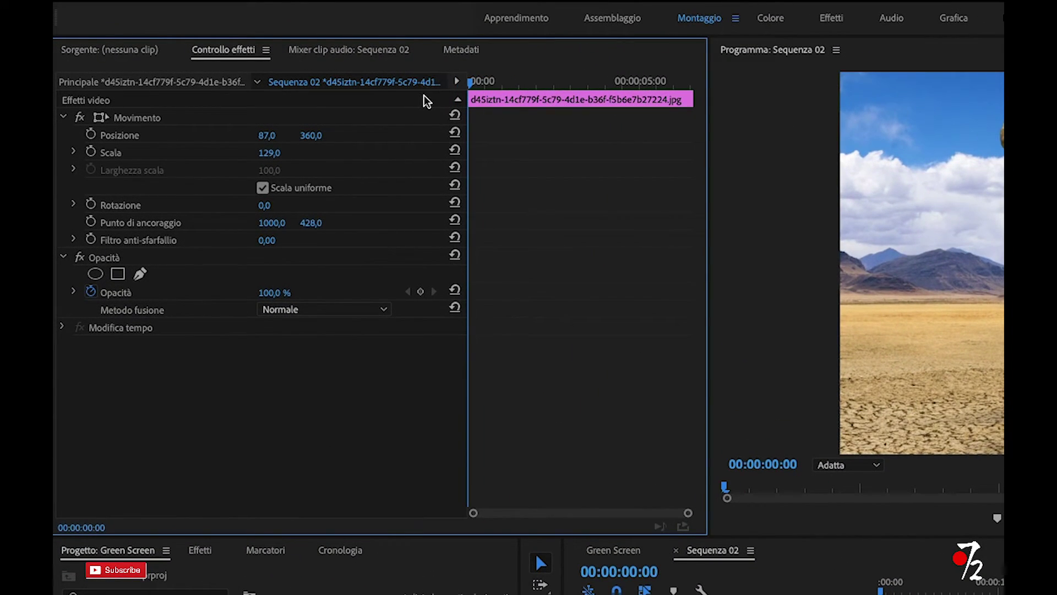
# Keyframe the background's Posizione at X 87 at 00:00 and X 614 at 00:00:06:06.
pyautogui.click(90, 134)
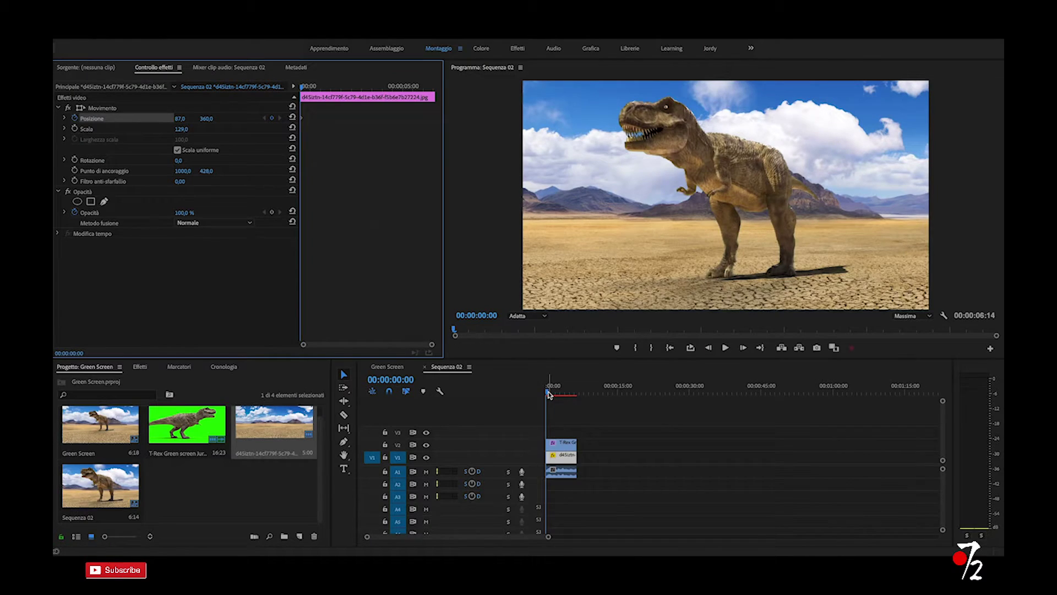
pyautogui.moveTo(548, 395); pyautogui.dragTo(576, 398)
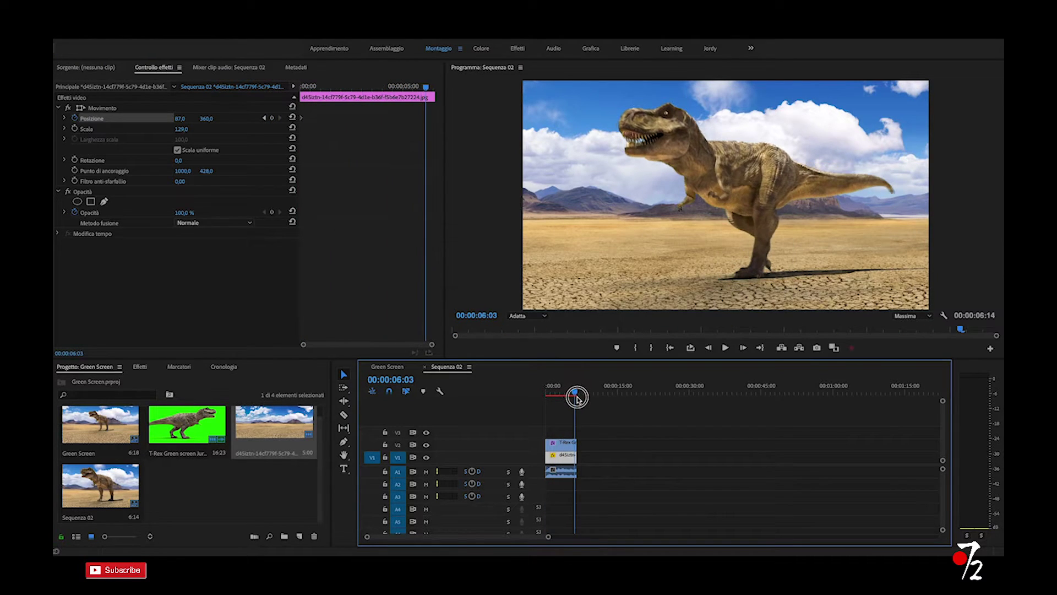
pyautogui.moveTo(576, 397); pyautogui.dragTo(576, 396)
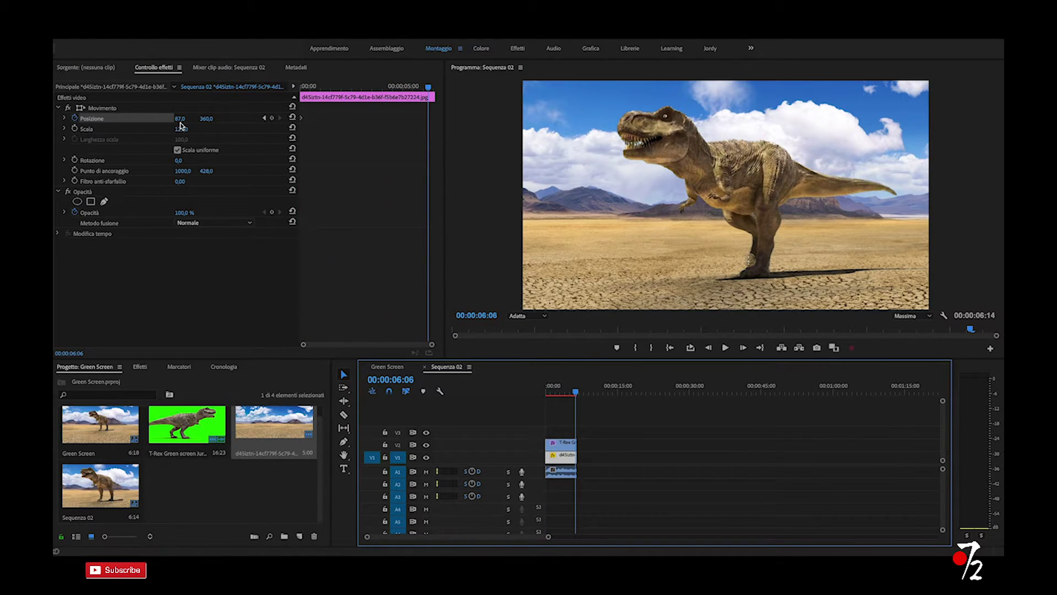
pyautogui.moveTo(179, 119); pyautogui.dragTo(88, 119)
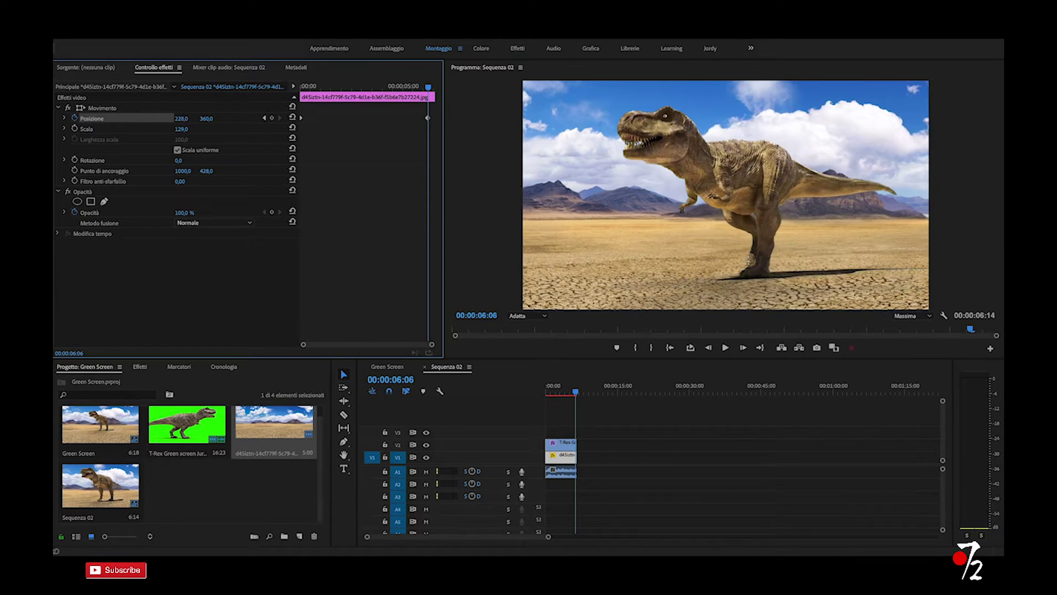
pyautogui.moveTo(179, 119); pyautogui.dragTo(216, 119)
pyautogui.moveTo(181, 119); pyautogui.dragTo(216, 118)
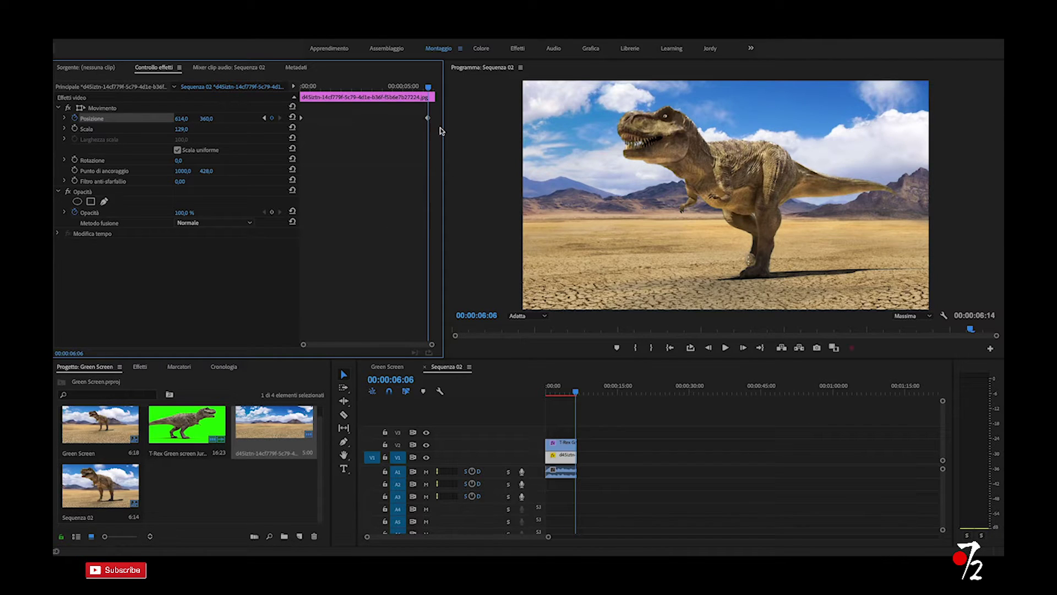
pyautogui.moveTo(428, 87); pyautogui.dragTo(302, 87)
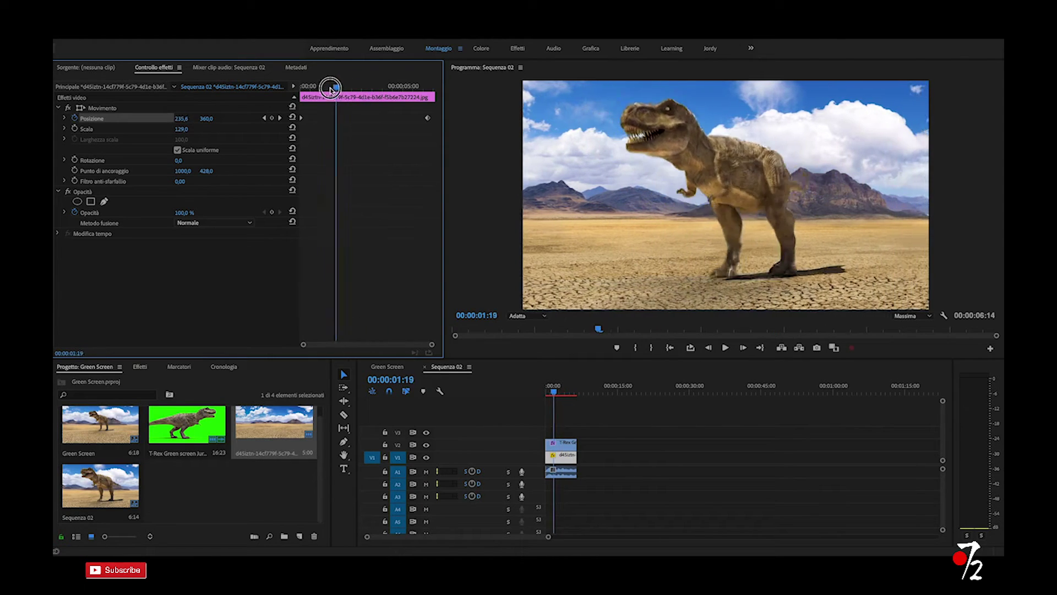
# Preview the panning background, rewind to 00:00:00:00 and select the V1 desert clip.
pyautogui.click(605, 412)
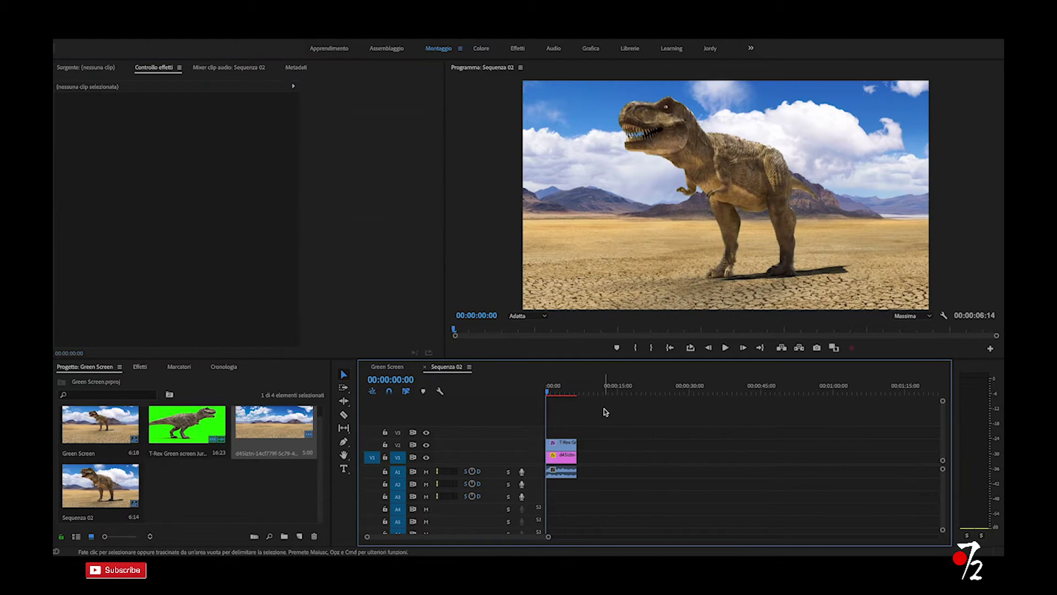
pyautogui.press('space')
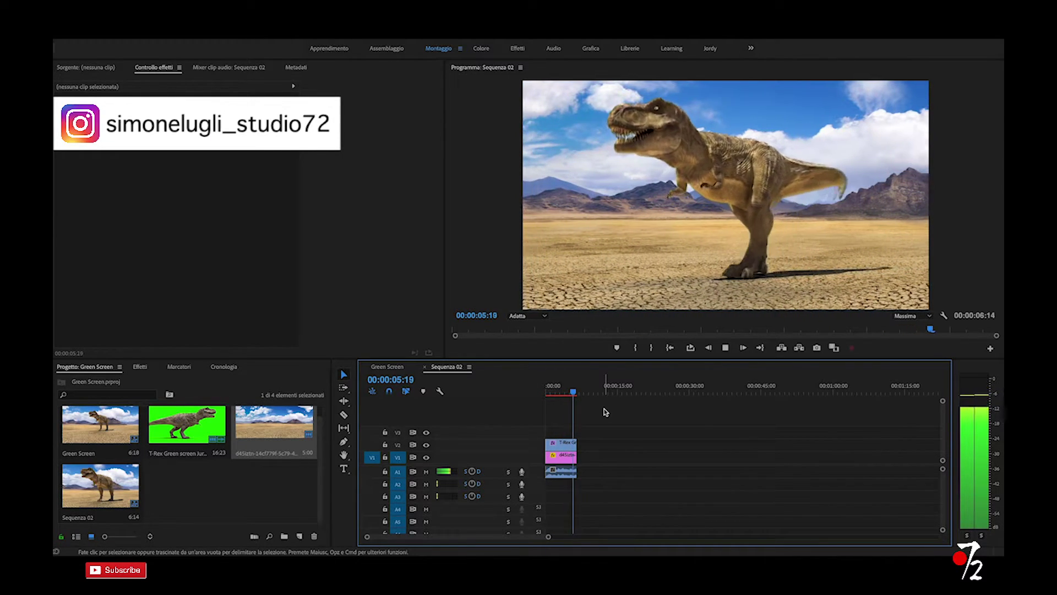
pyautogui.press('space')
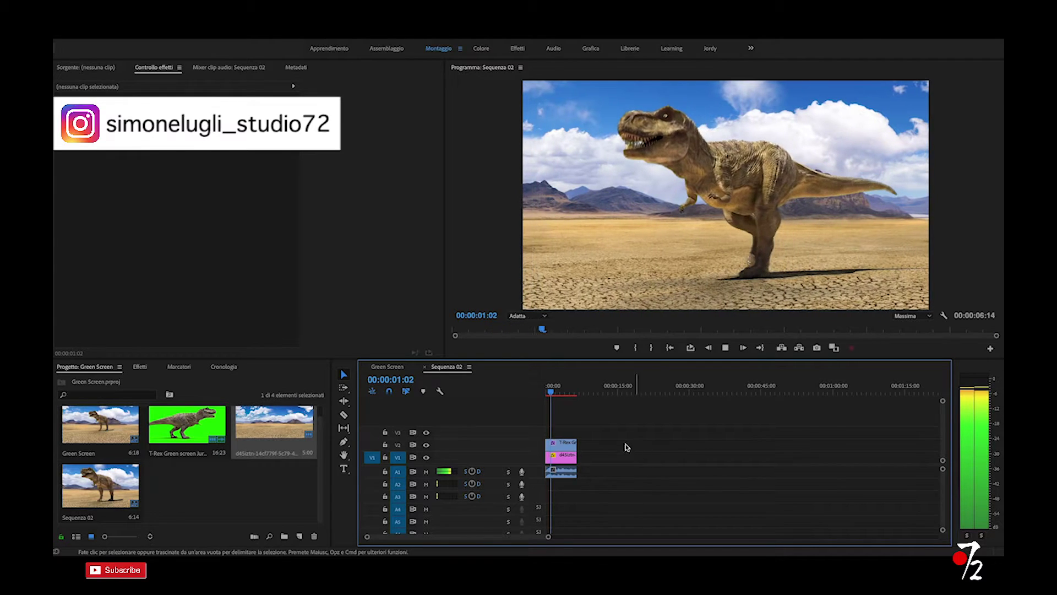
pyautogui.click(550, 393)
pyautogui.moveTo(550, 393); pyautogui.dragTo(547, 393)
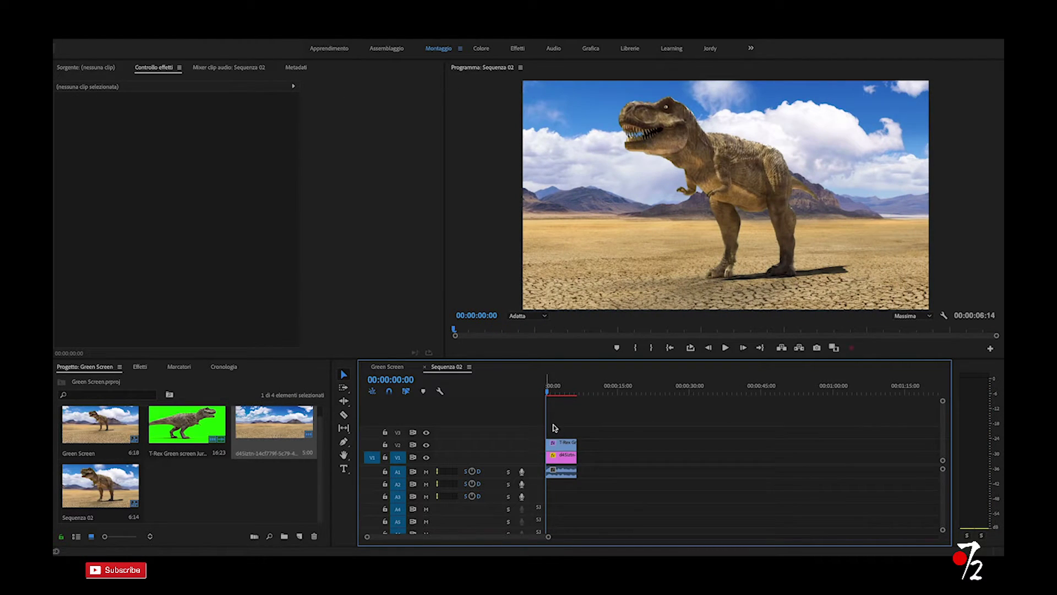
pyautogui.click(564, 458)
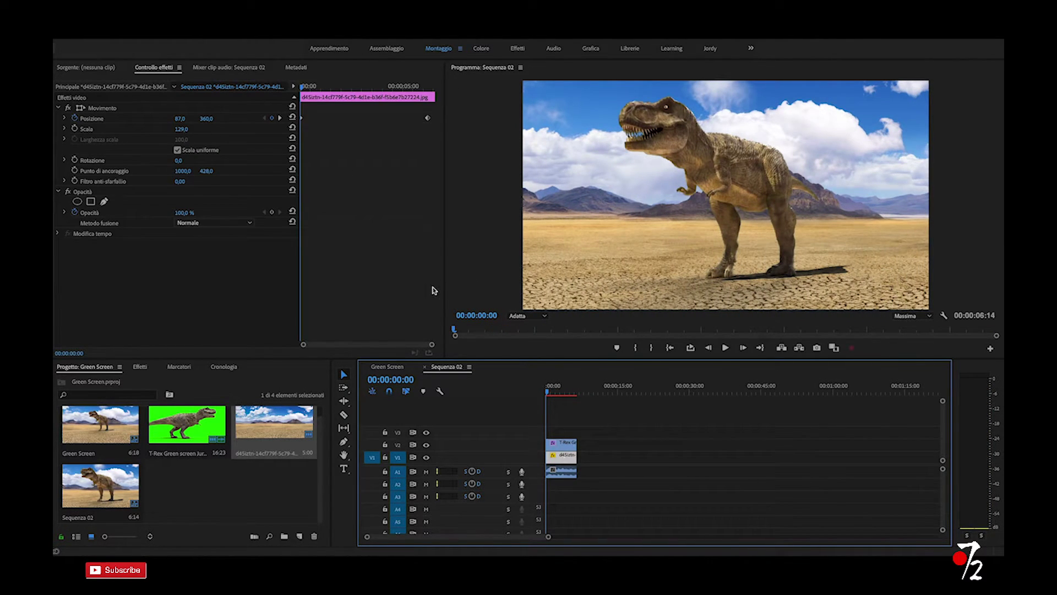
# Set the T-Rex clip's Scala to 69 and Posizione Y to 415, then collapse Ultra.
pyautogui.click(562, 446)
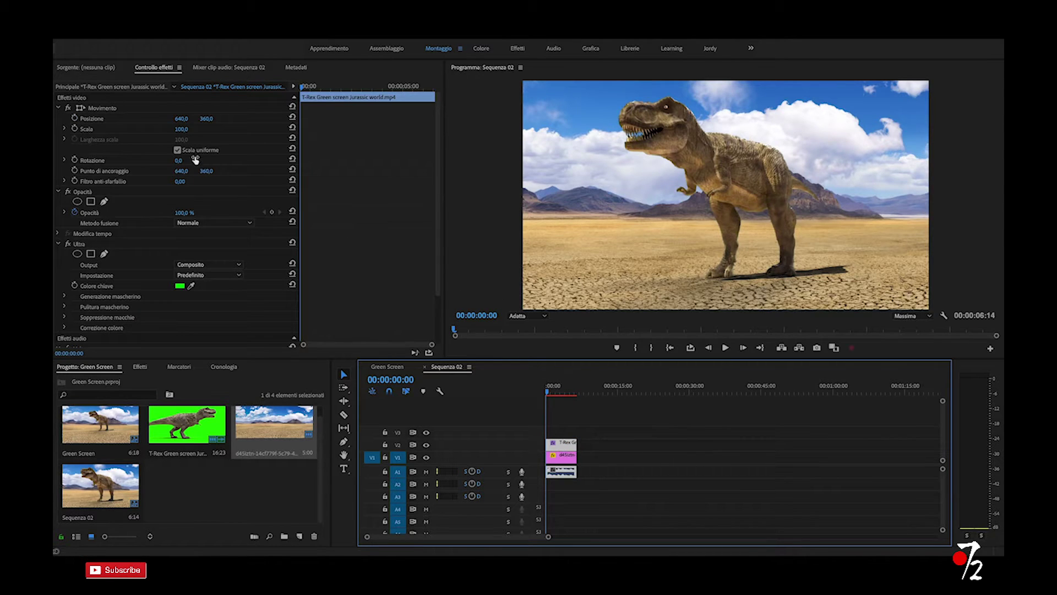
pyautogui.click(182, 130)
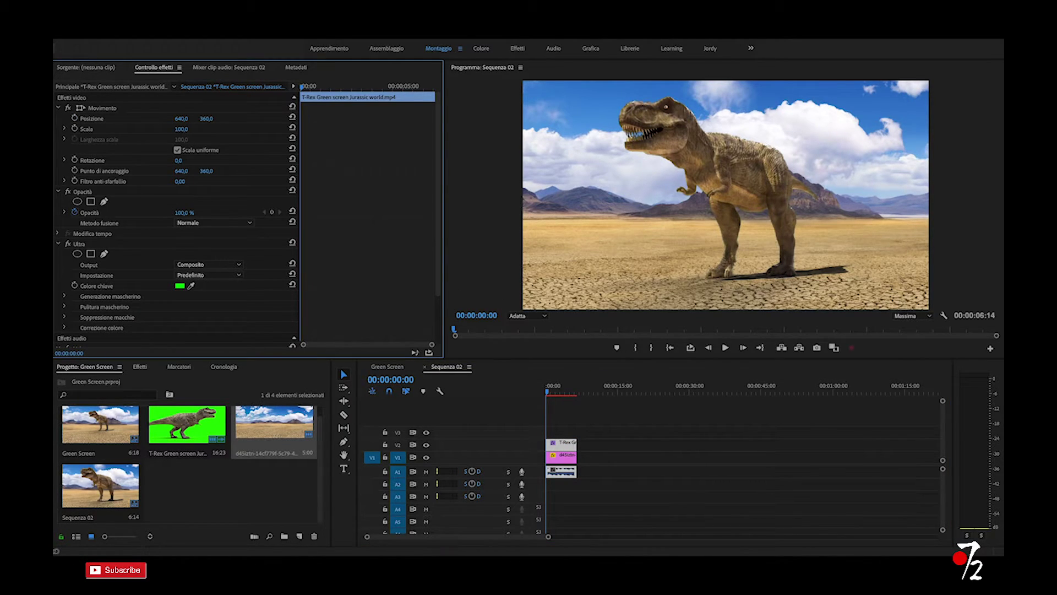
pyautogui.moveTo(182, 129); pyautogui.dragTo(165, 129)
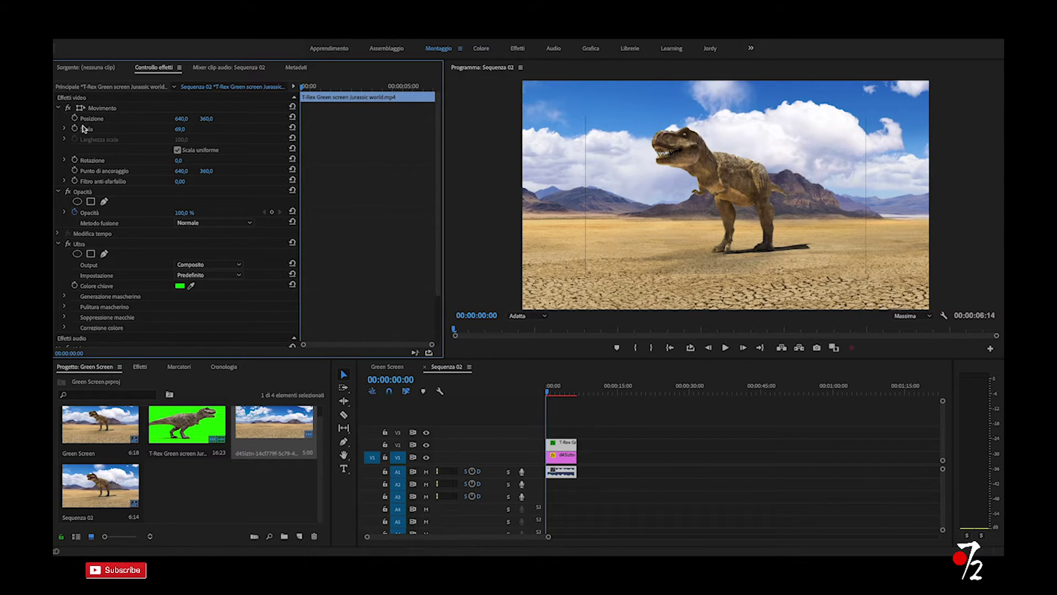
pyautogui.moveTo(207, 119)
pyautogui.mouseDown()
pyautogui.moveTo(240, 118)
pyautogui.moveTo(209, 119)
pyautogui.mouseUp()
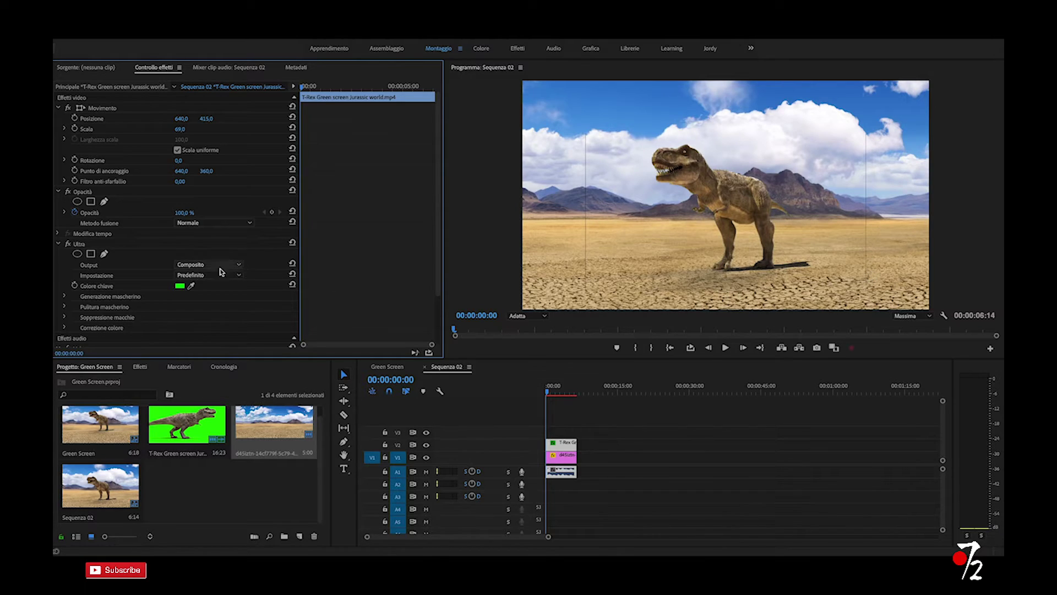
pyautogui.click(59, 243)
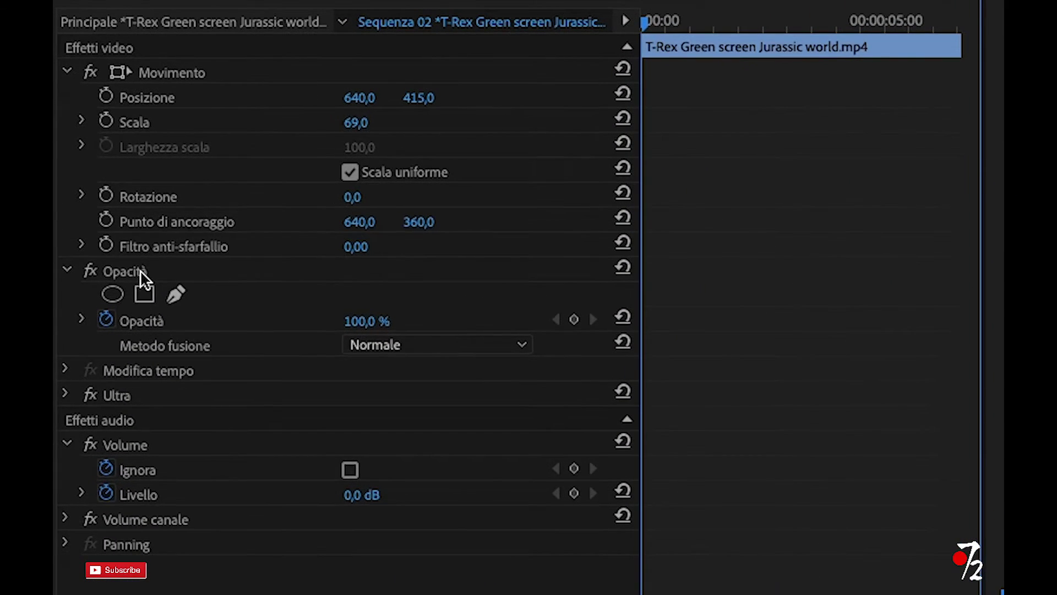
# Add a freeform bezier Maschera (1) under the T-Rex's Opacità and move to 00:00:01:01.
pyautogui.click(140, 270)
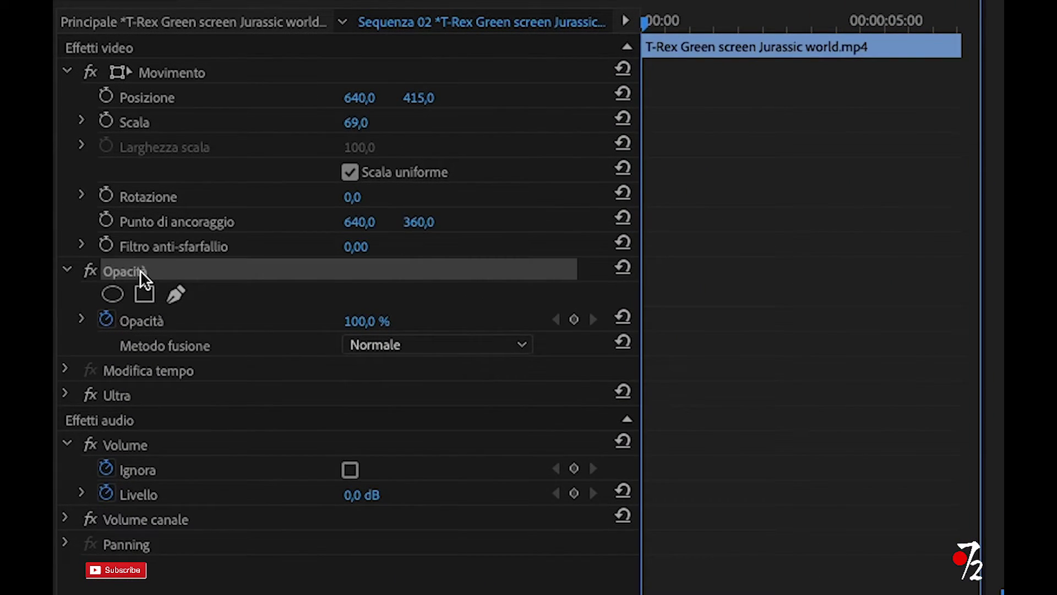
pyautogui.click(180, 290)
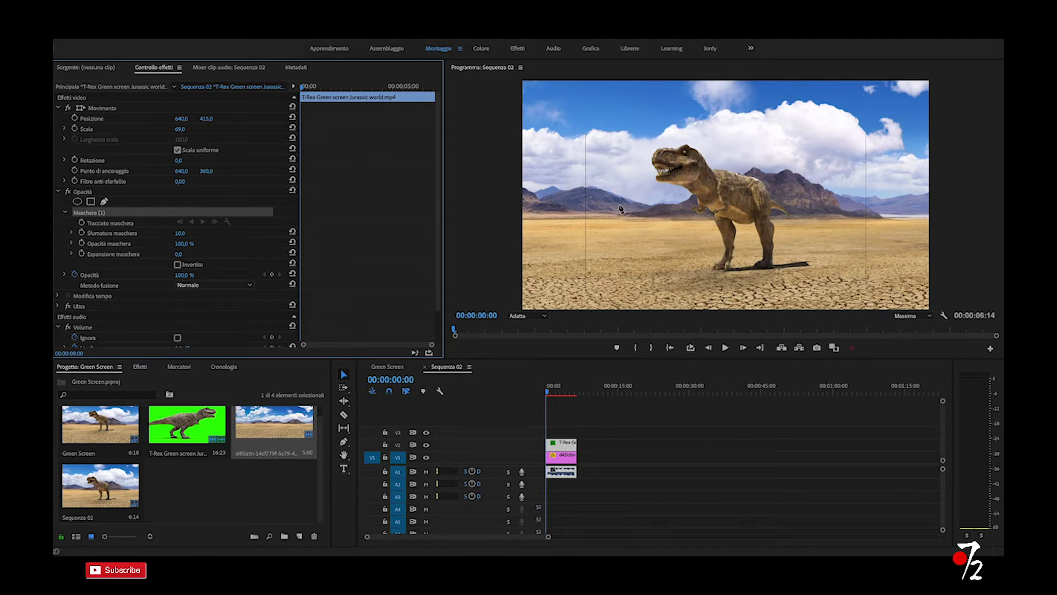
pyautogui.click(548, 394)
pyautogui.moveTo(548, 395); pyautogui.dragTo(554, 397)
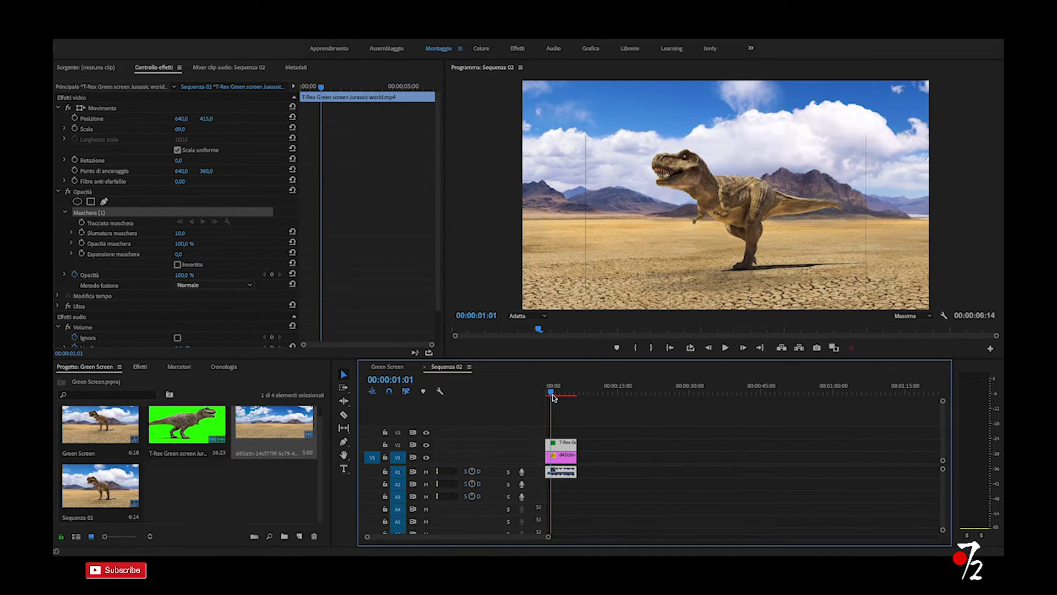
# Place mask points over the T-Rex's head, along its back, and down the right side past the tail.
pyautogui.click(624, 144)
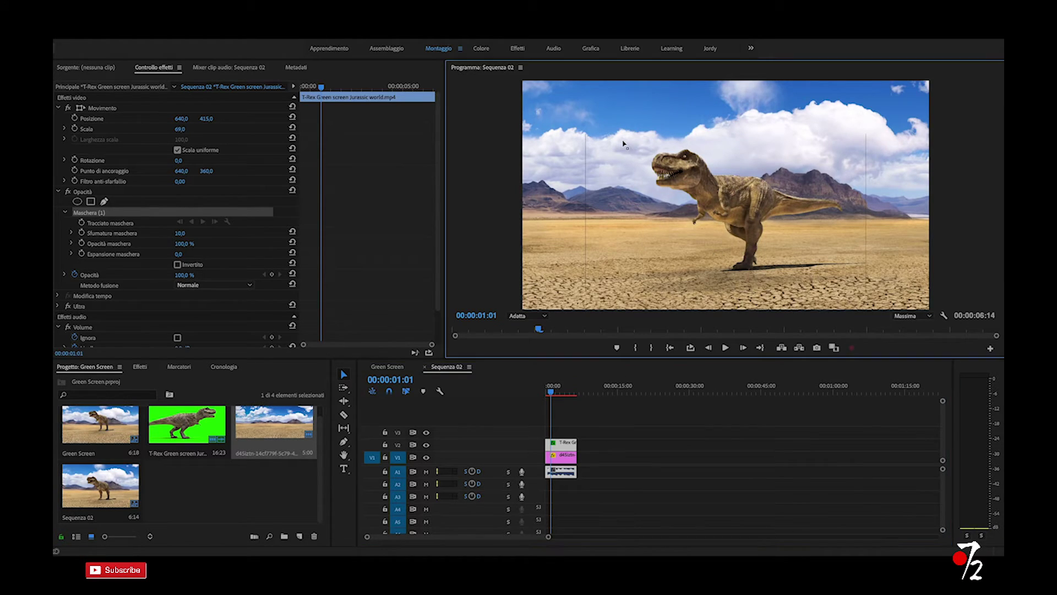
pyautogui.click(684, 135)
pyautogui.click(706, 137)
pyautogui.click(731, 150)
pyautogui.click(766, 159)
pyautogui.click(799, 167)
pyautogui.click(833, 175)
pyautogui.click(850, 188)
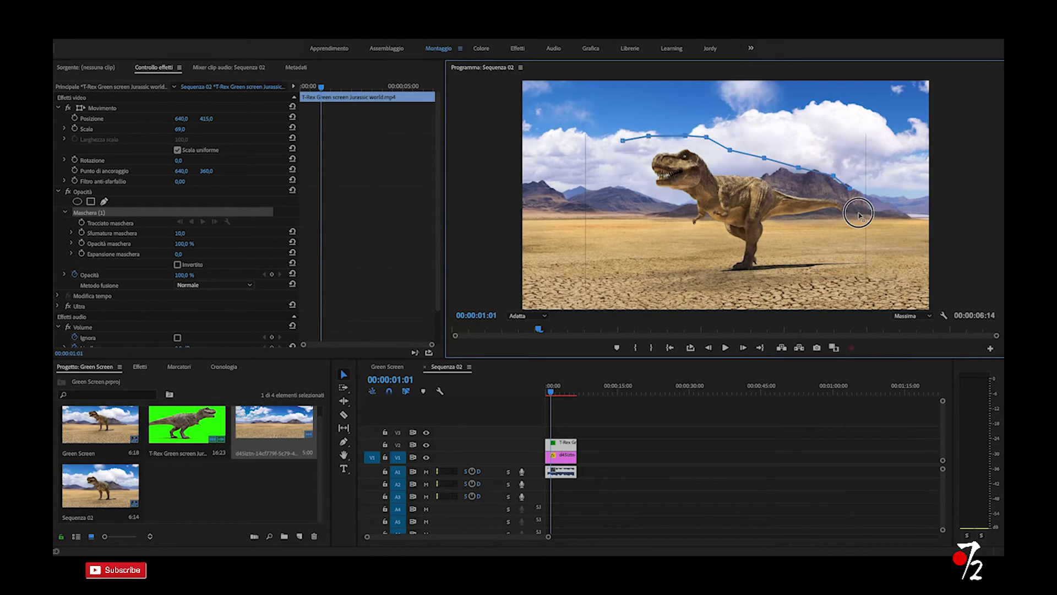
pyautogui.click(859, 212)
pyautogui.click(852, 248)
pyautogui.click(861, 270)
pyautogui.click(861, 287)
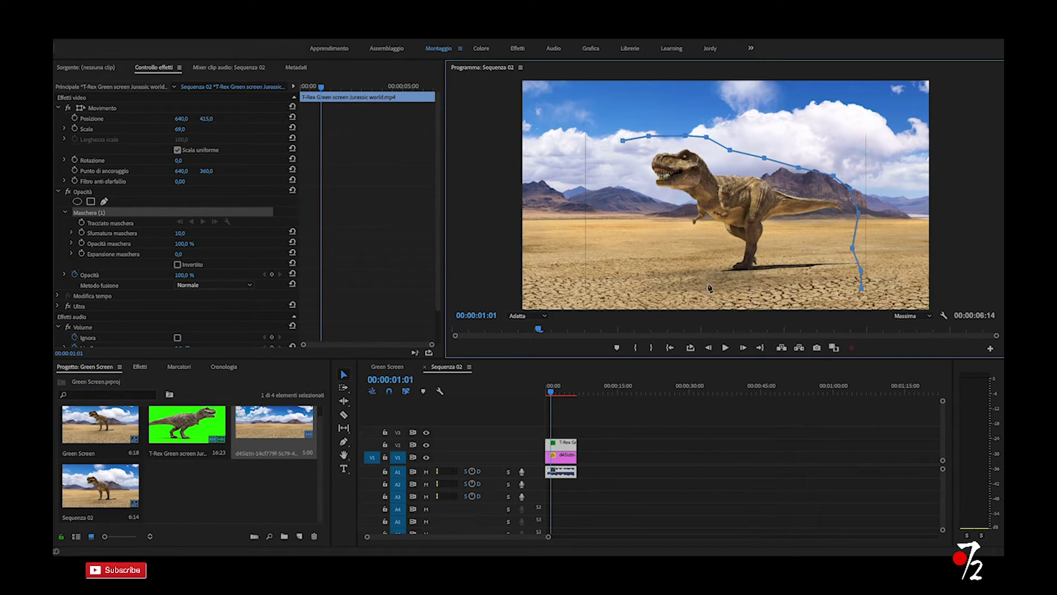
# Run the mask under the shadow and up the left side, then close it at the first point.
pyautogui.click(625, 304)
pyautogui.click(605, 297)
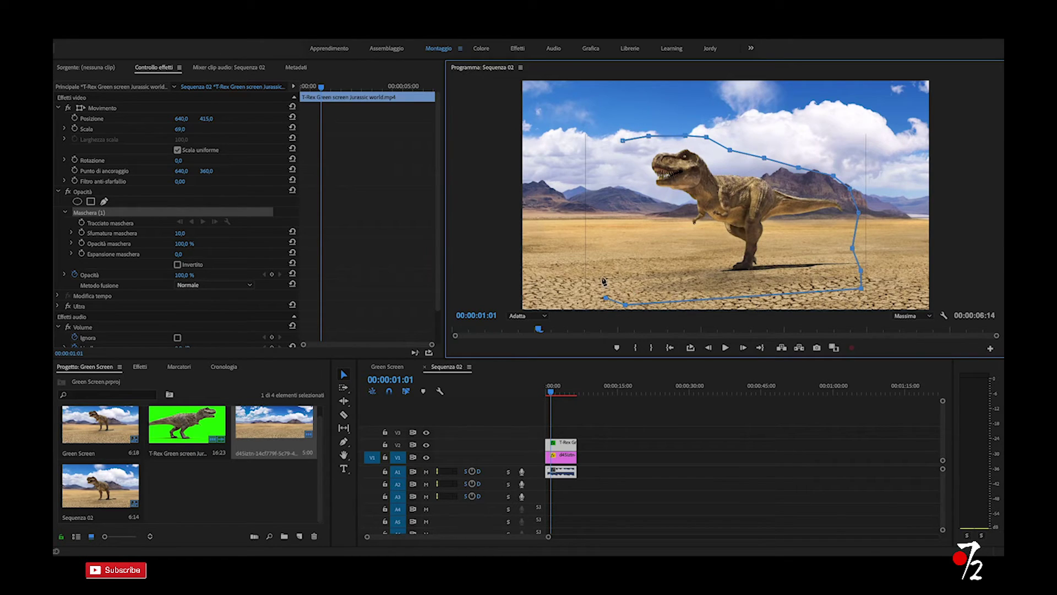
pyautogui.click(594, 271)
pyautogui.click(593, 251)
pyautogui.click(604, 233)
pyautogui.click(617, 210)
pyautogui.click(633, 172)
pyautogui.click(623, 141)
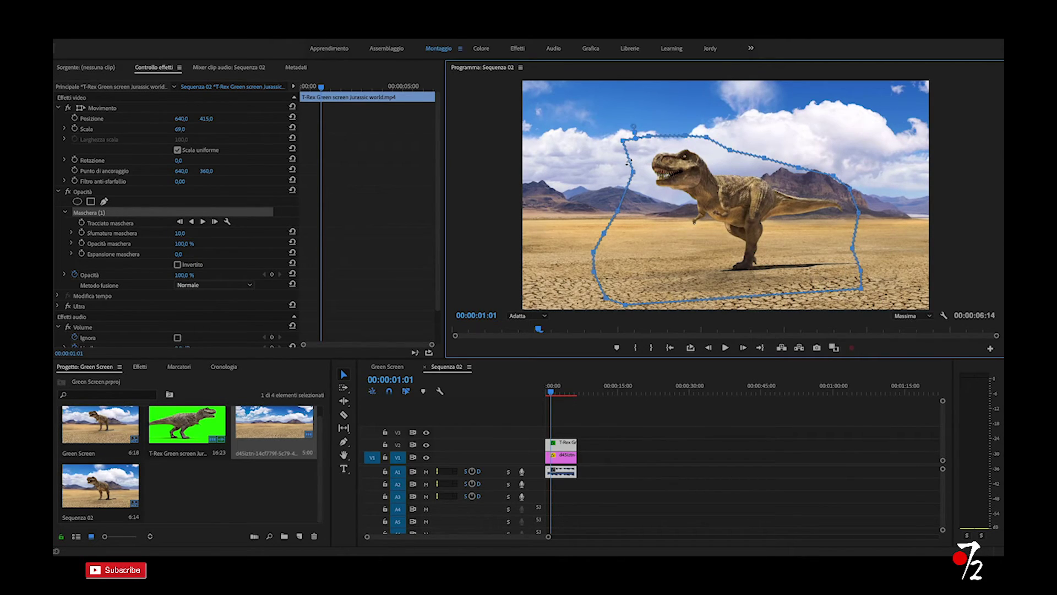
pyautogui.click(552, 391)
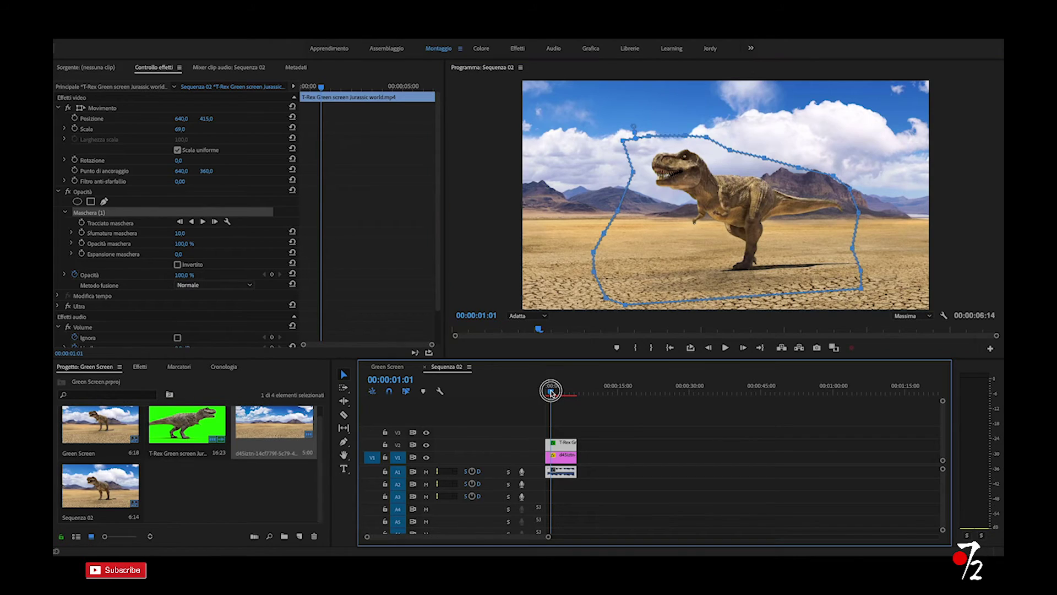
pyautogui.moveTo(553, 391)
pyautogui.mouseDown()
pyautogui.moveTo(563, 394)
pyautogui.moveTo(543, 397)
pyautogui.mouseUp()
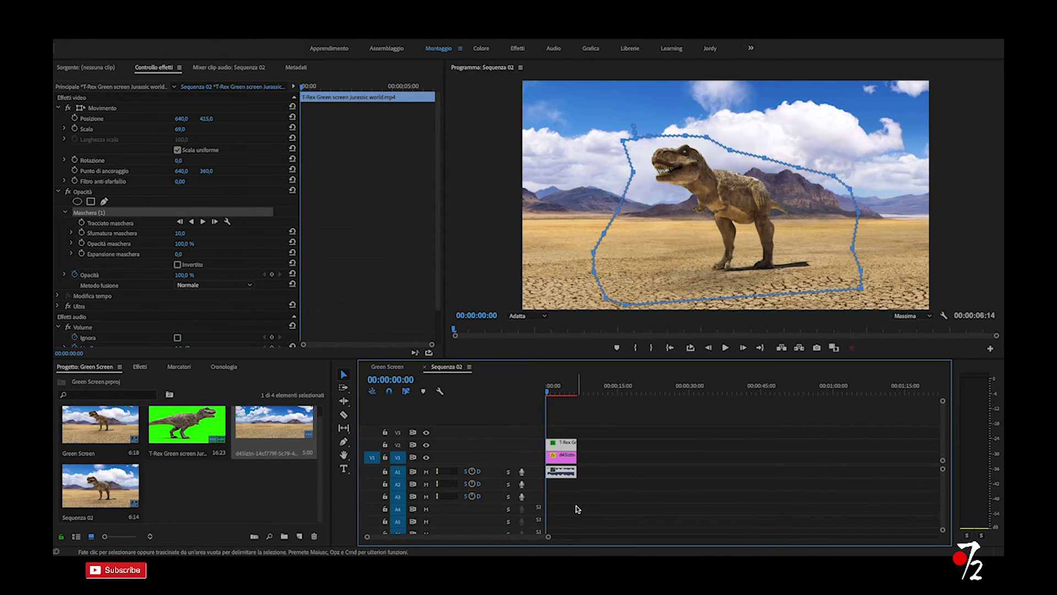
pyautogui.press('space')
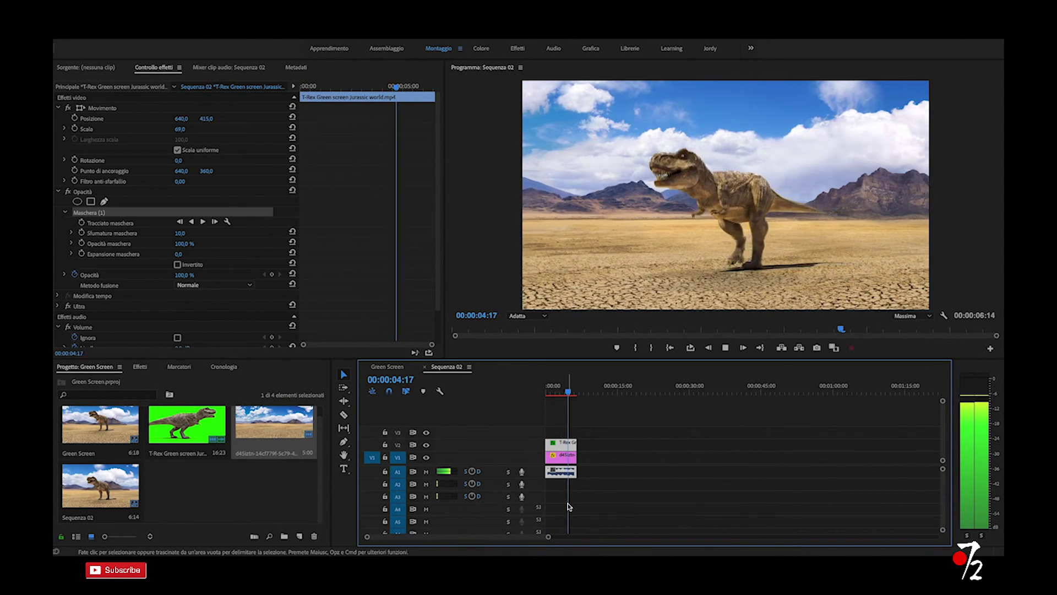
pyautogui.press('space')
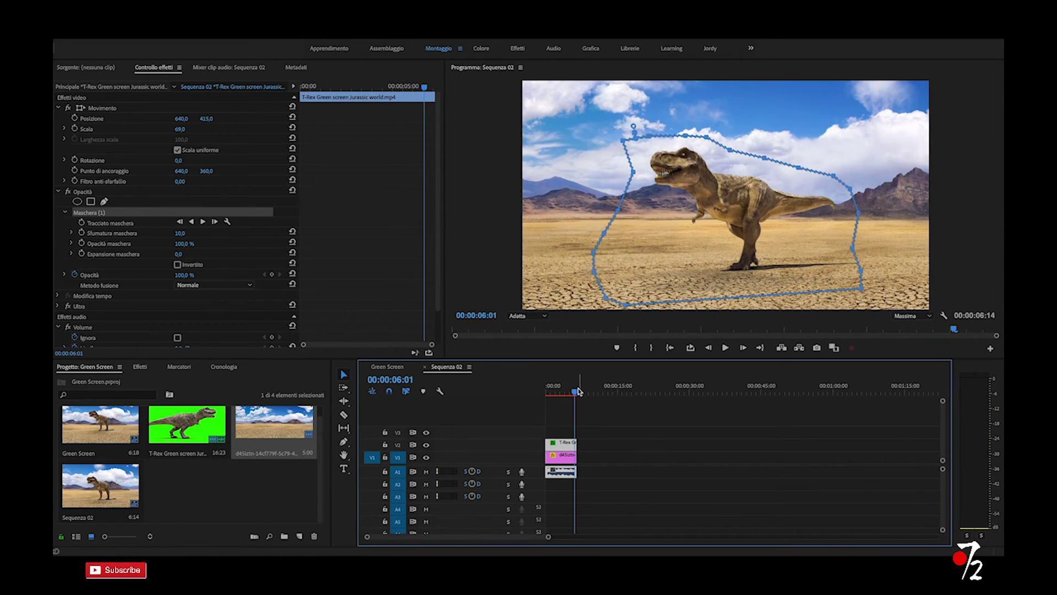
pyautogui.moveTo(560, 392); pyautogui.dragTo(547, 391)
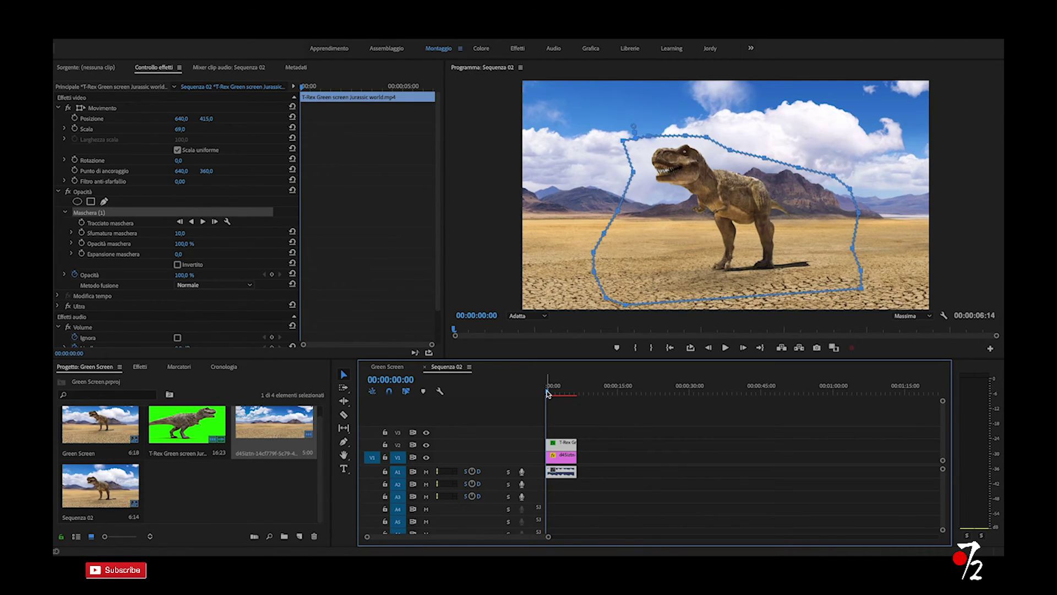
pyautogui.press('space')
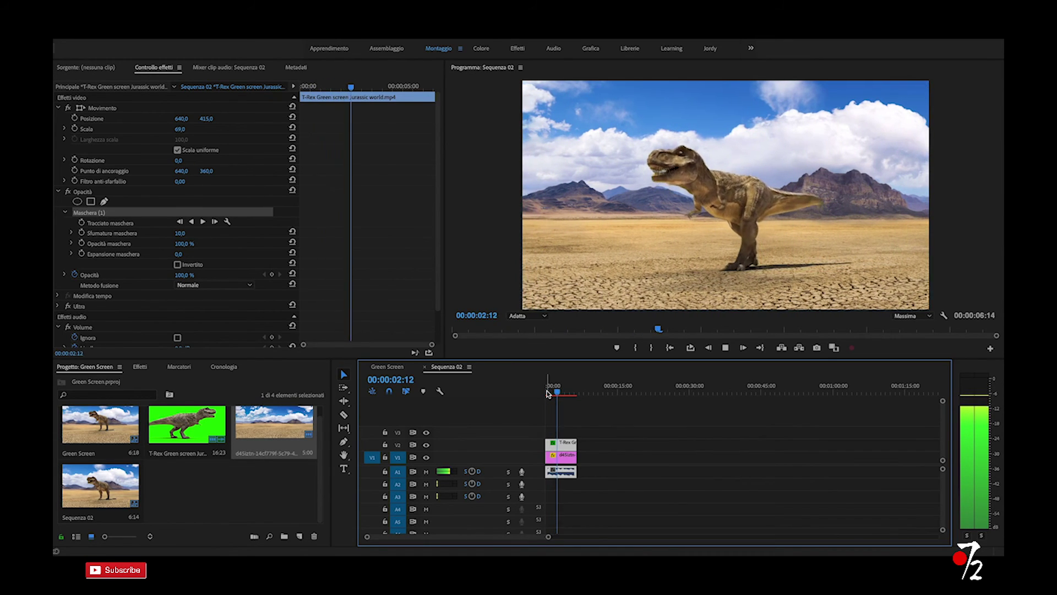
pyautogui.press('space')
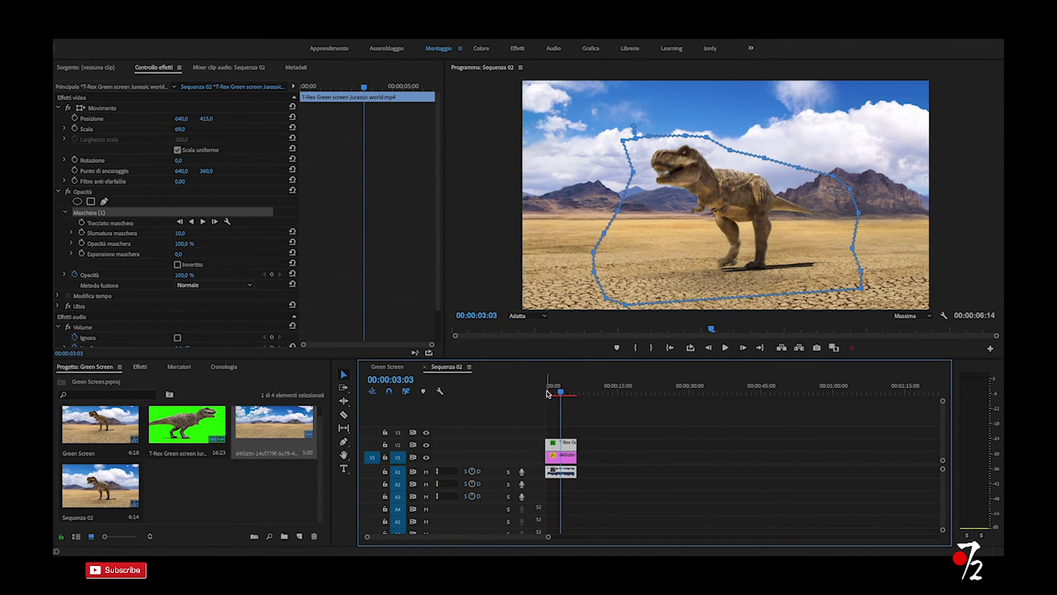